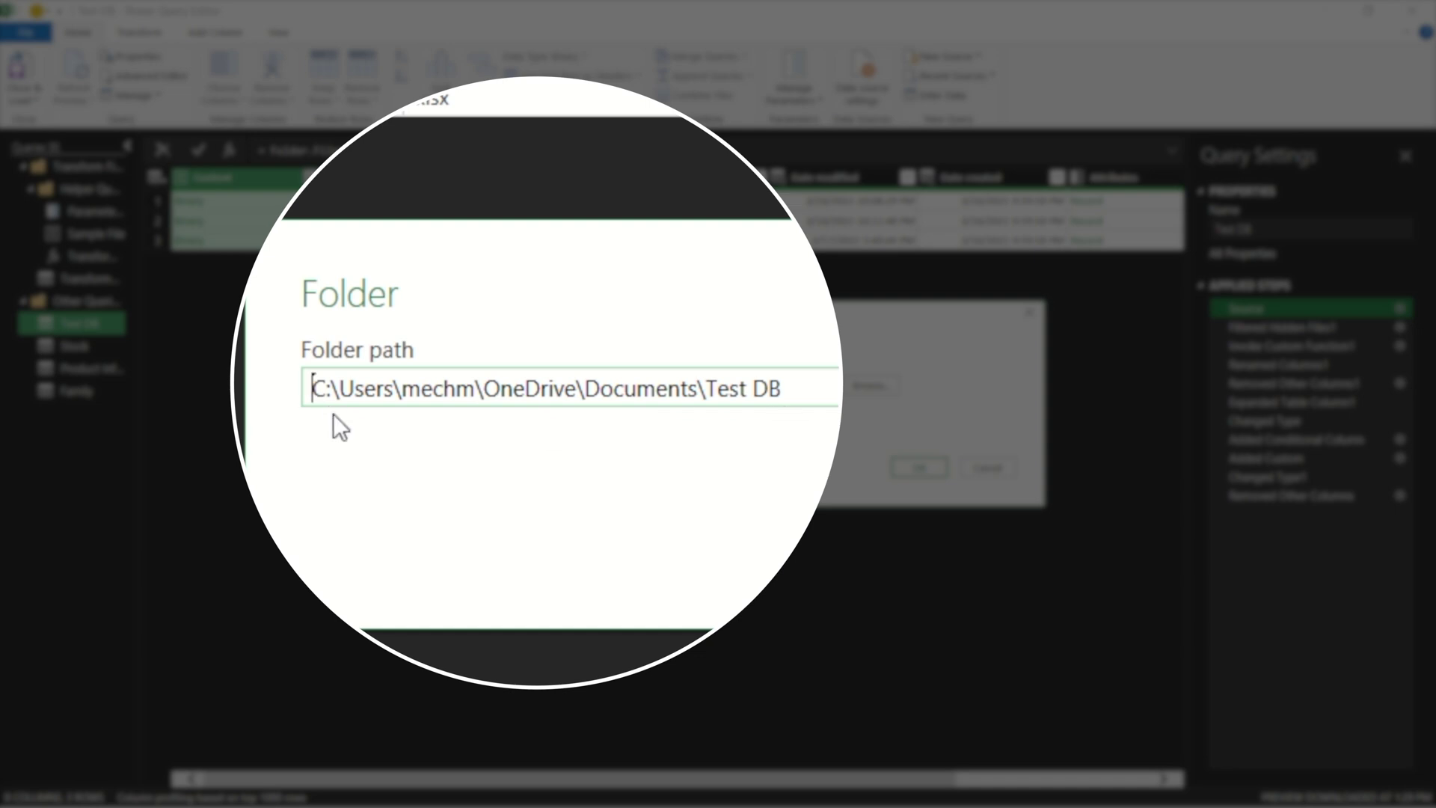
# Examine the Test DB query's source folder path and the Stock query's source workbook path, leaving both unchanged.
pyautogui.moveTo(506, 385); pyautogui.dragTo(479, 388)
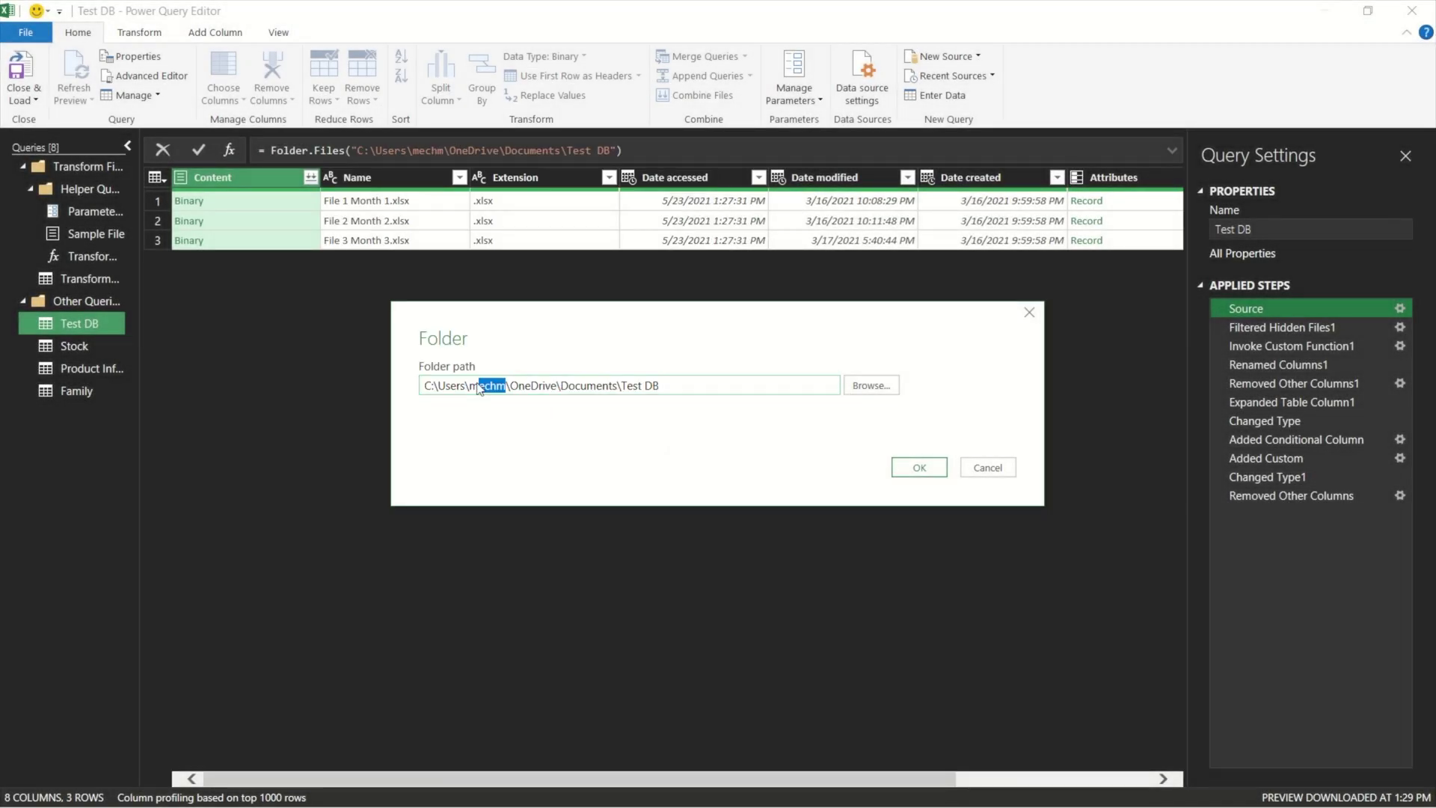
pyautogui.click(987, 467)
pyautogui.click(74, 345)
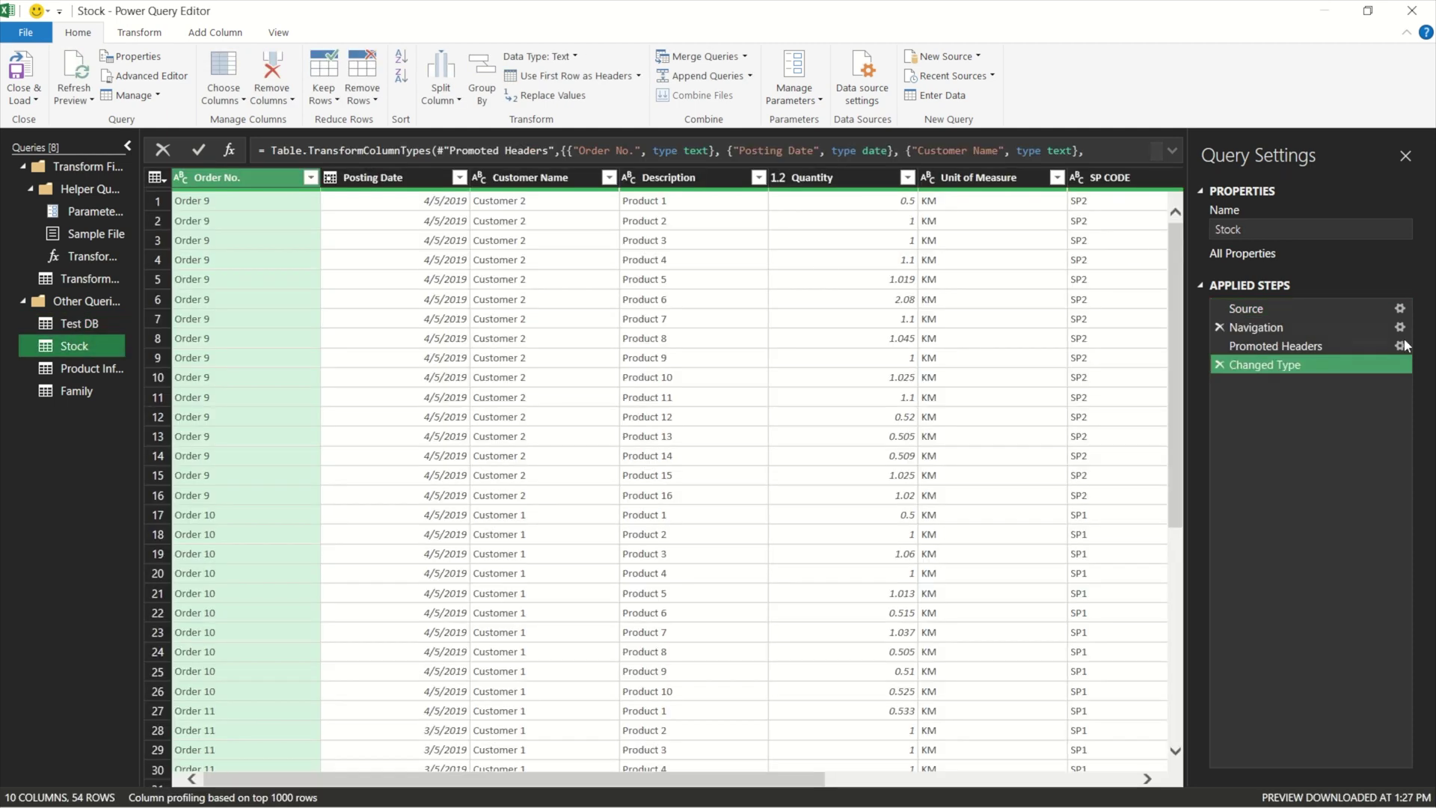
pyautogui.click(1399, 308)
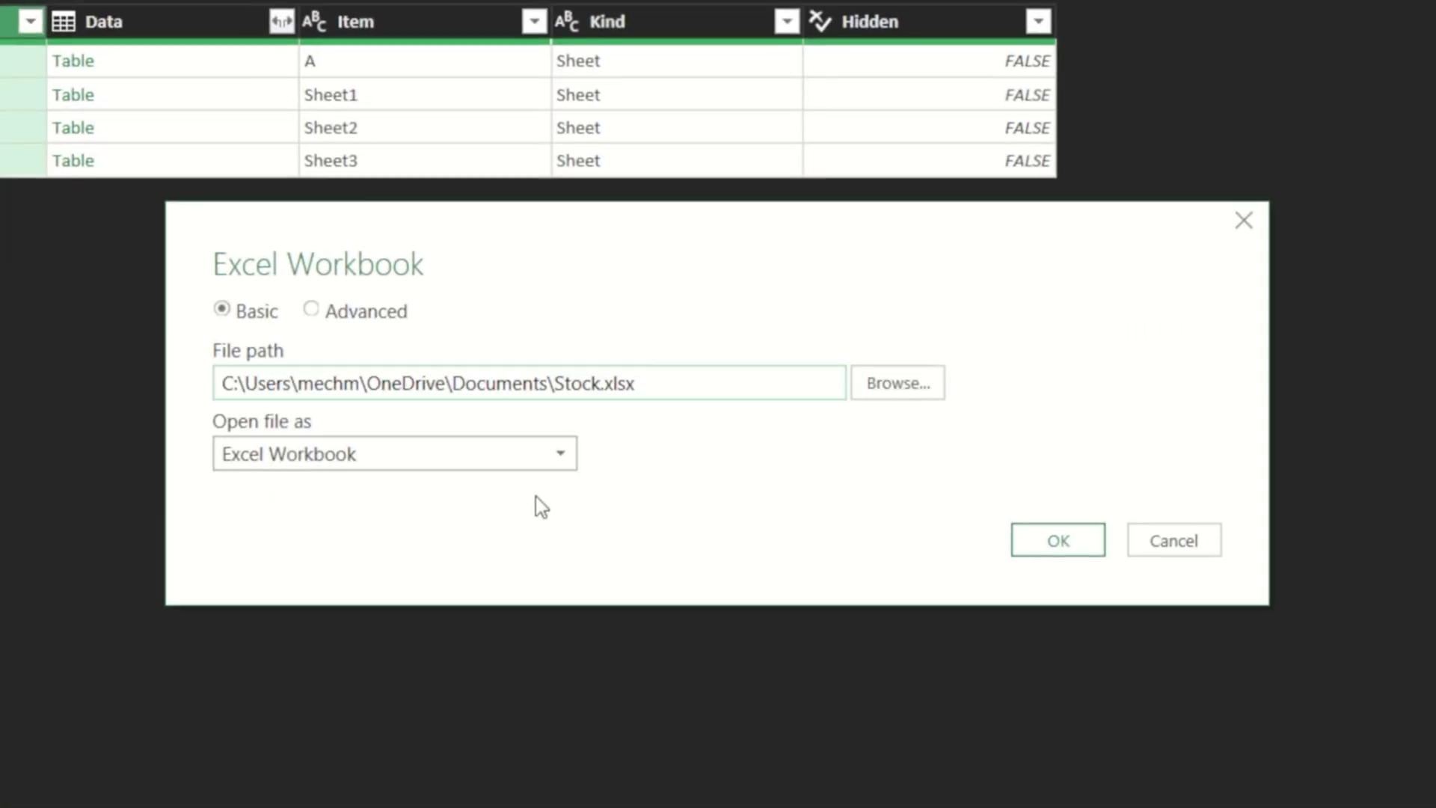
pyautogui.click(1181, 542)
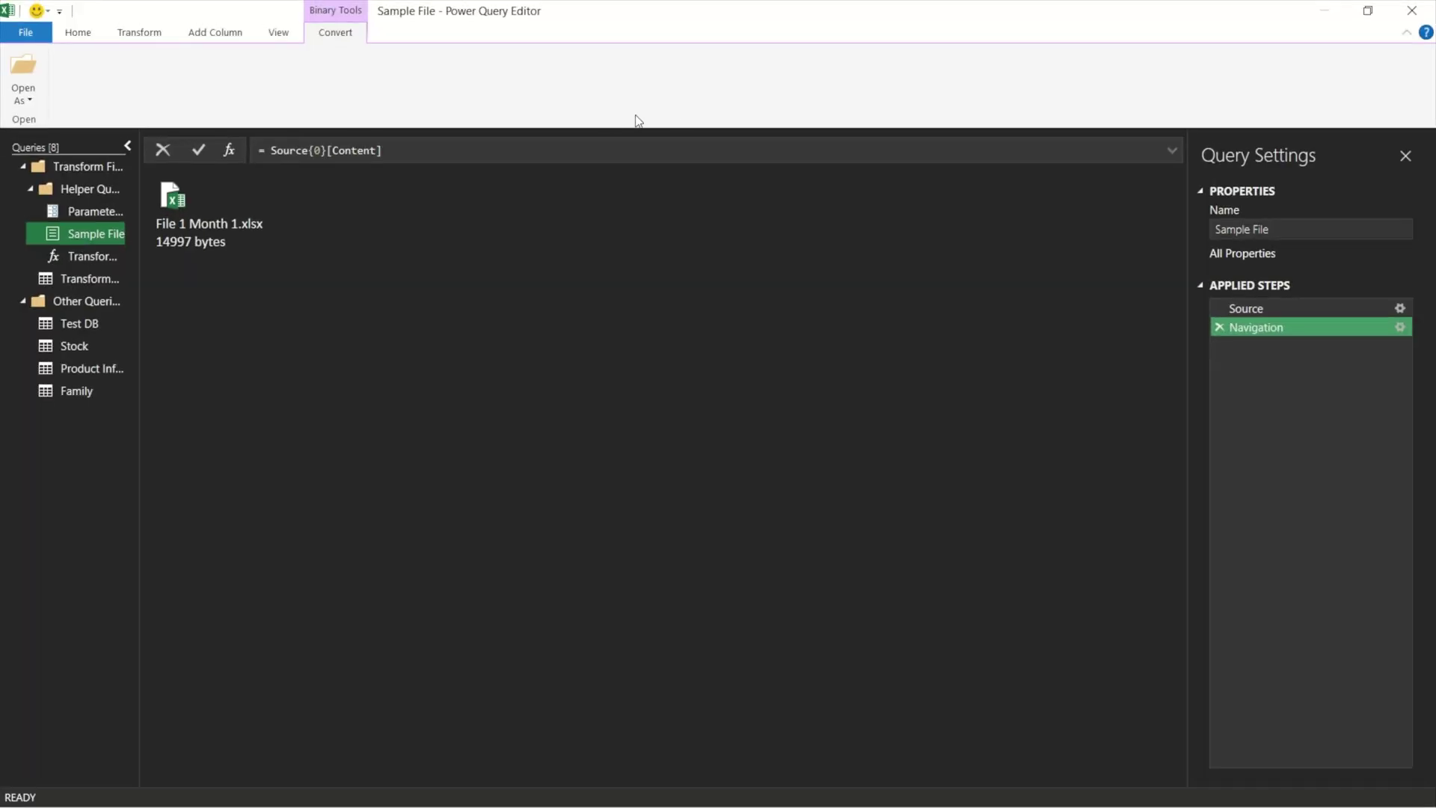
# Examine the source folder path of the Sample File query and that of the Test DB query.
pyautogui.click(1401, 309)
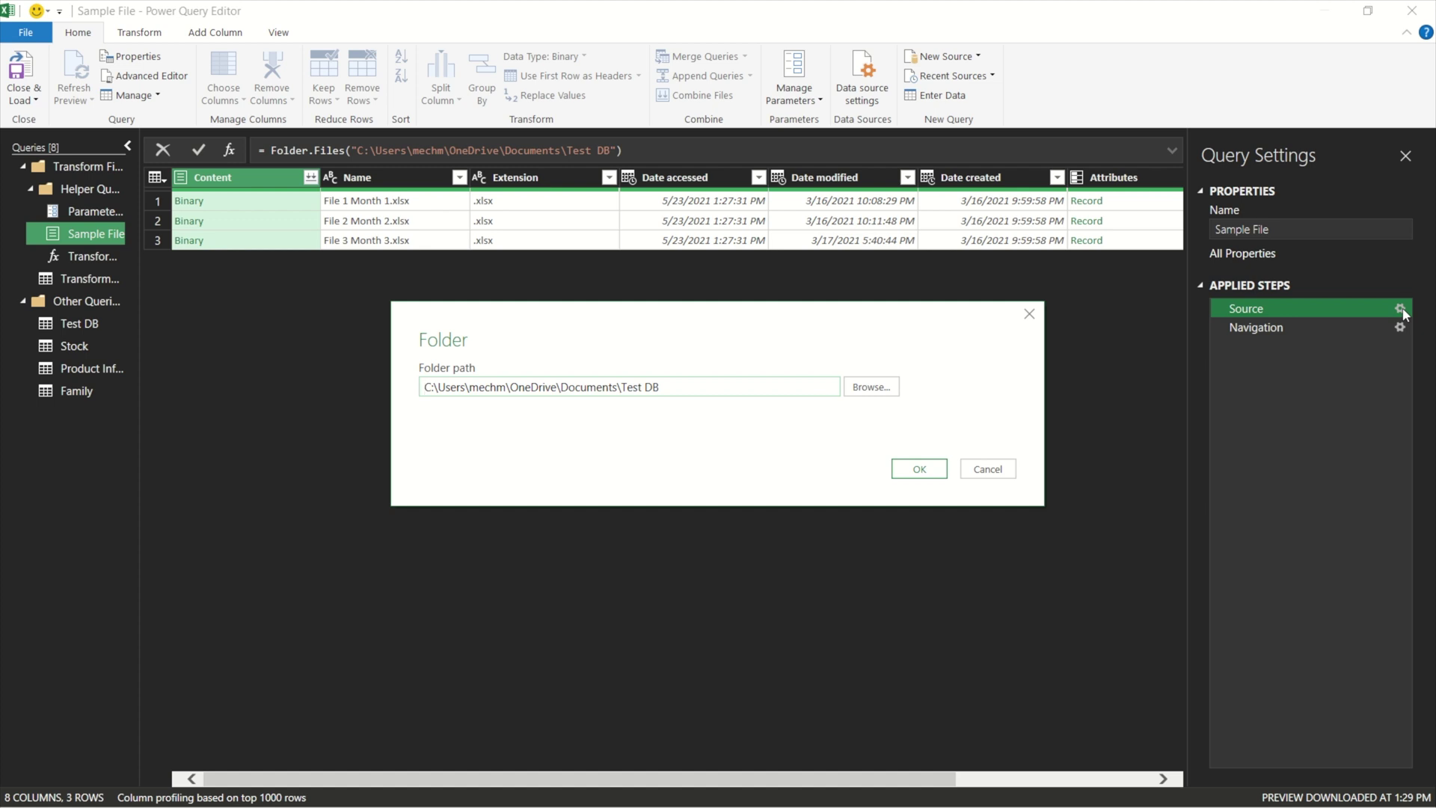
pyautogui.click(977, 469)
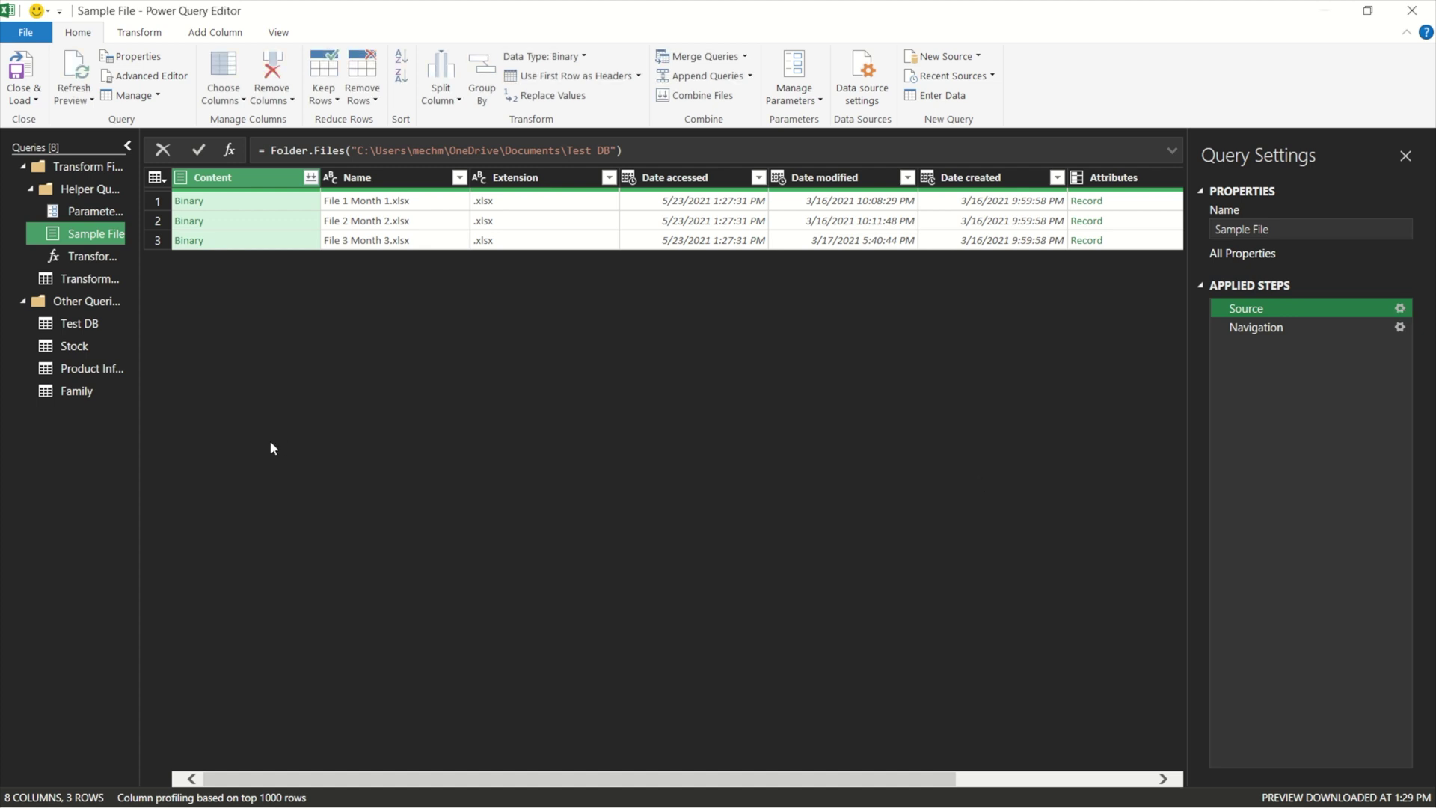
pyautogui.click(74, 323)
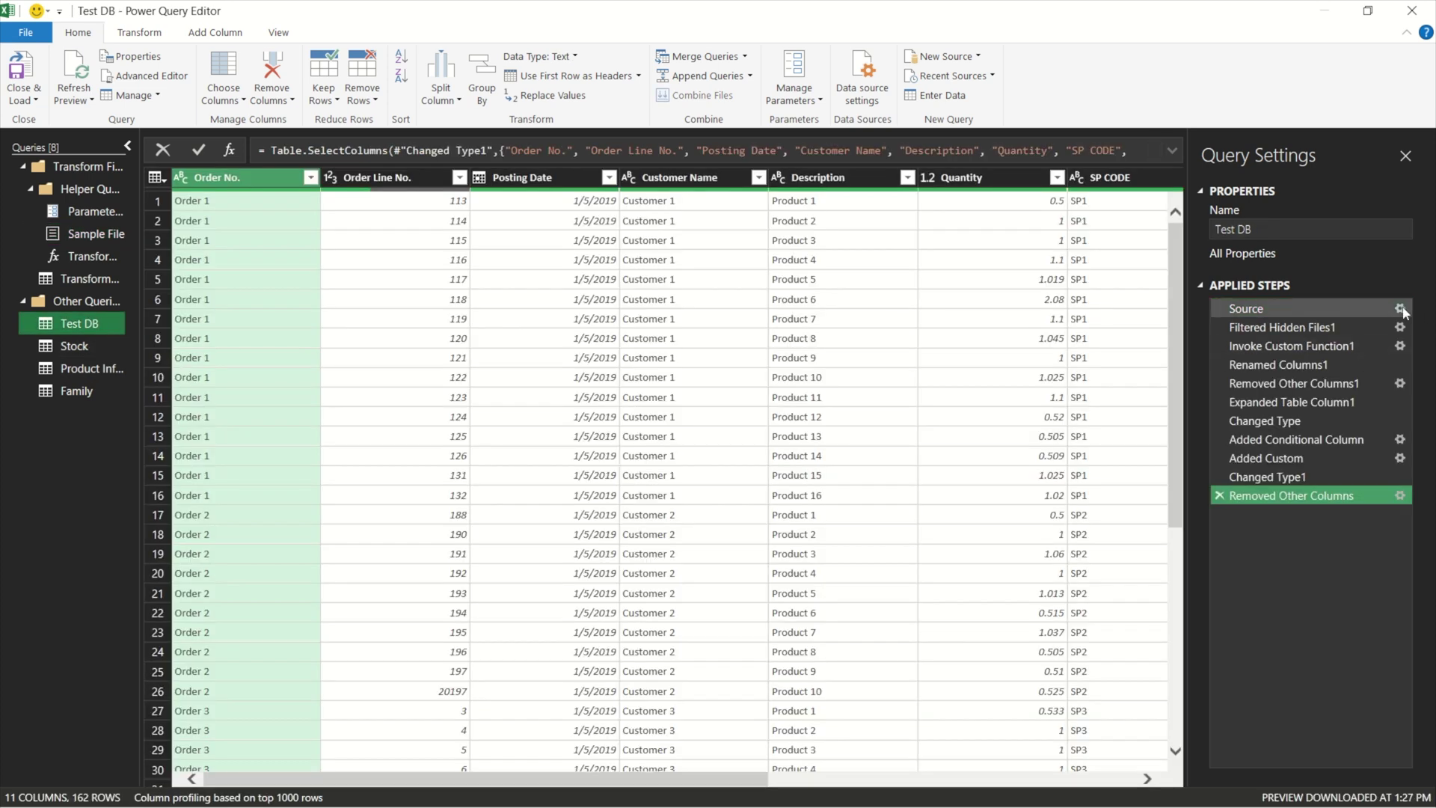
pyautogui.click(1400, 309)
pyautogui.moveTo(674, 395); pyautogui.dragTo(291, 395)
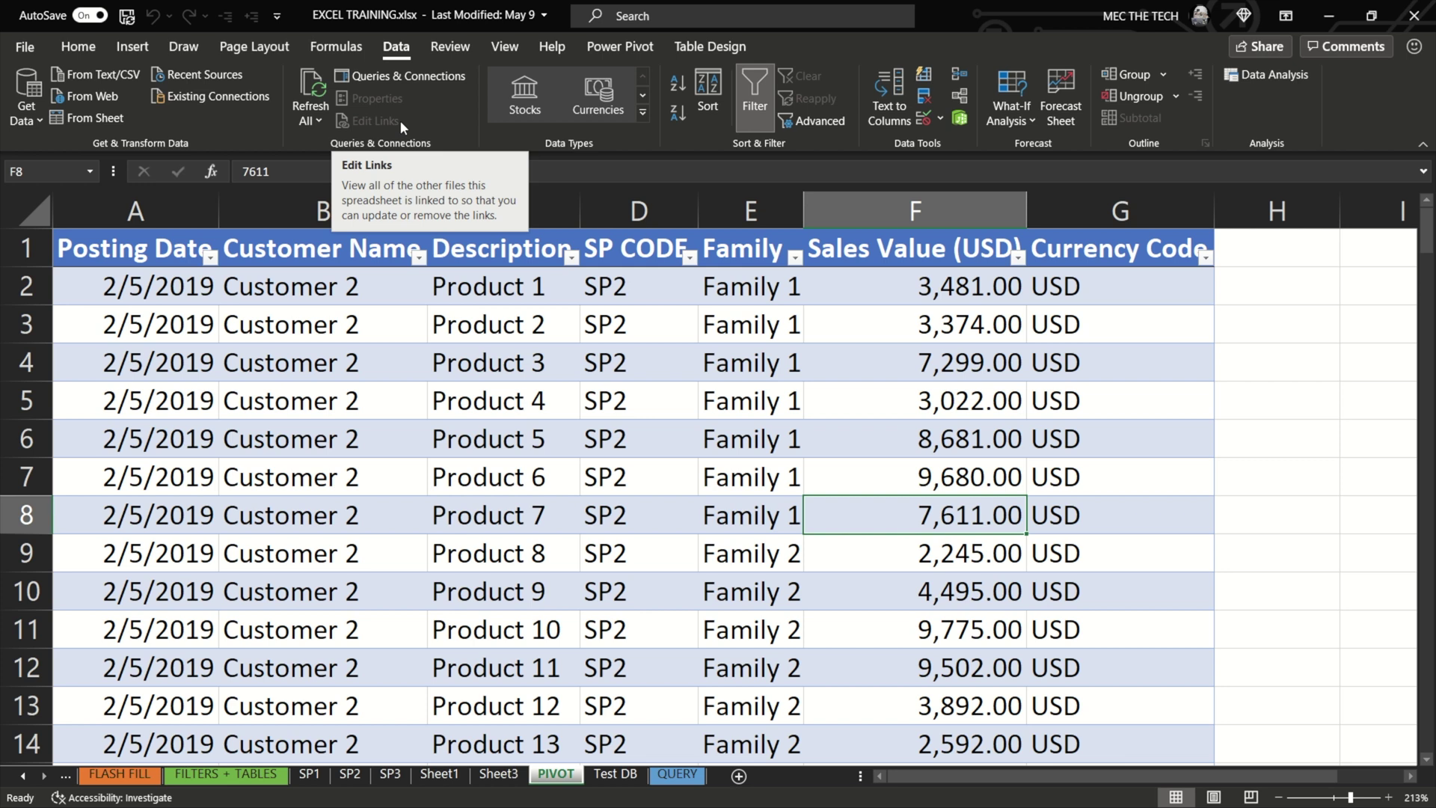
# Show the workbook's queries and connections in Excel and open the Test DB query for editing in Power Query Editor.
pyautogui.click(400, 75)
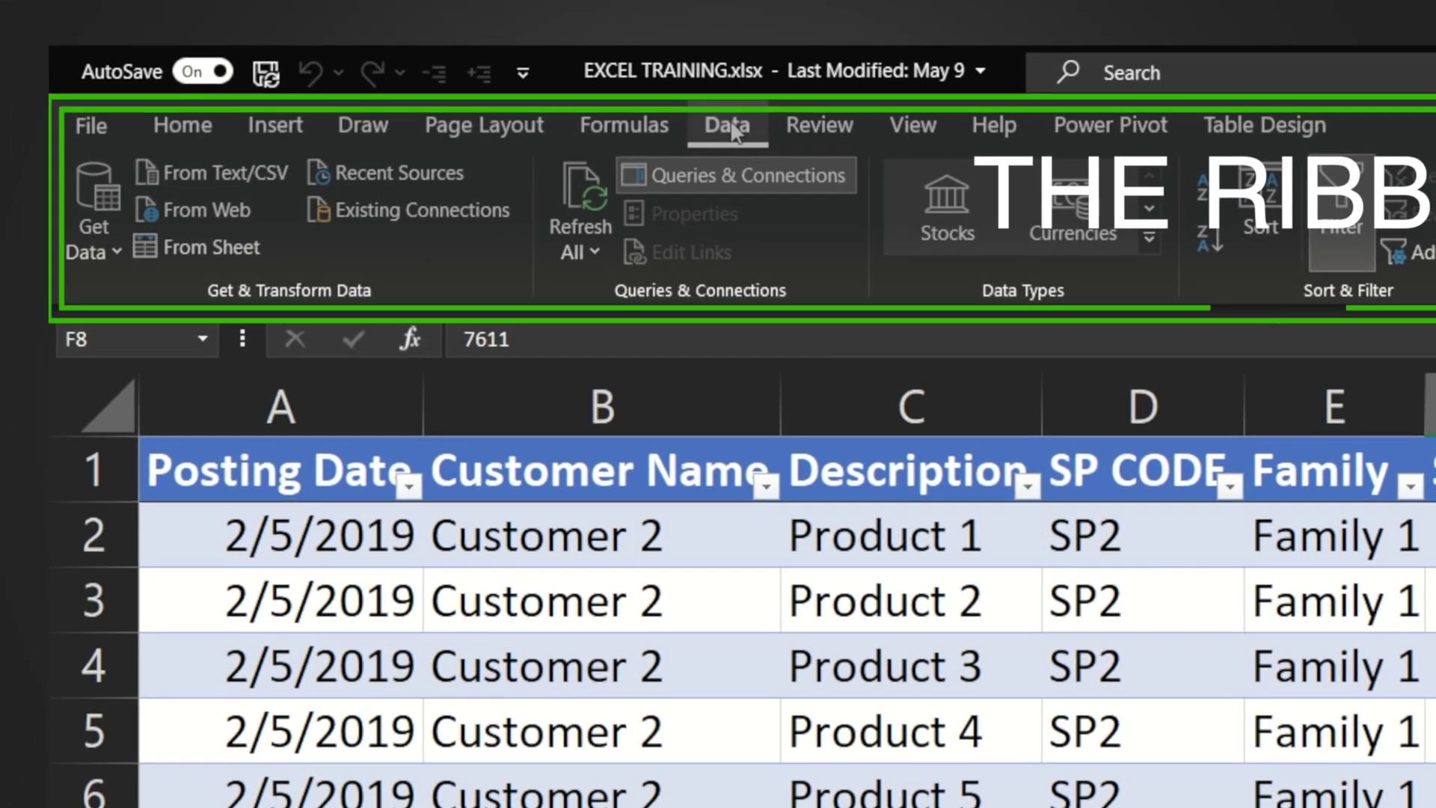
pyautogui.click(691, 179)
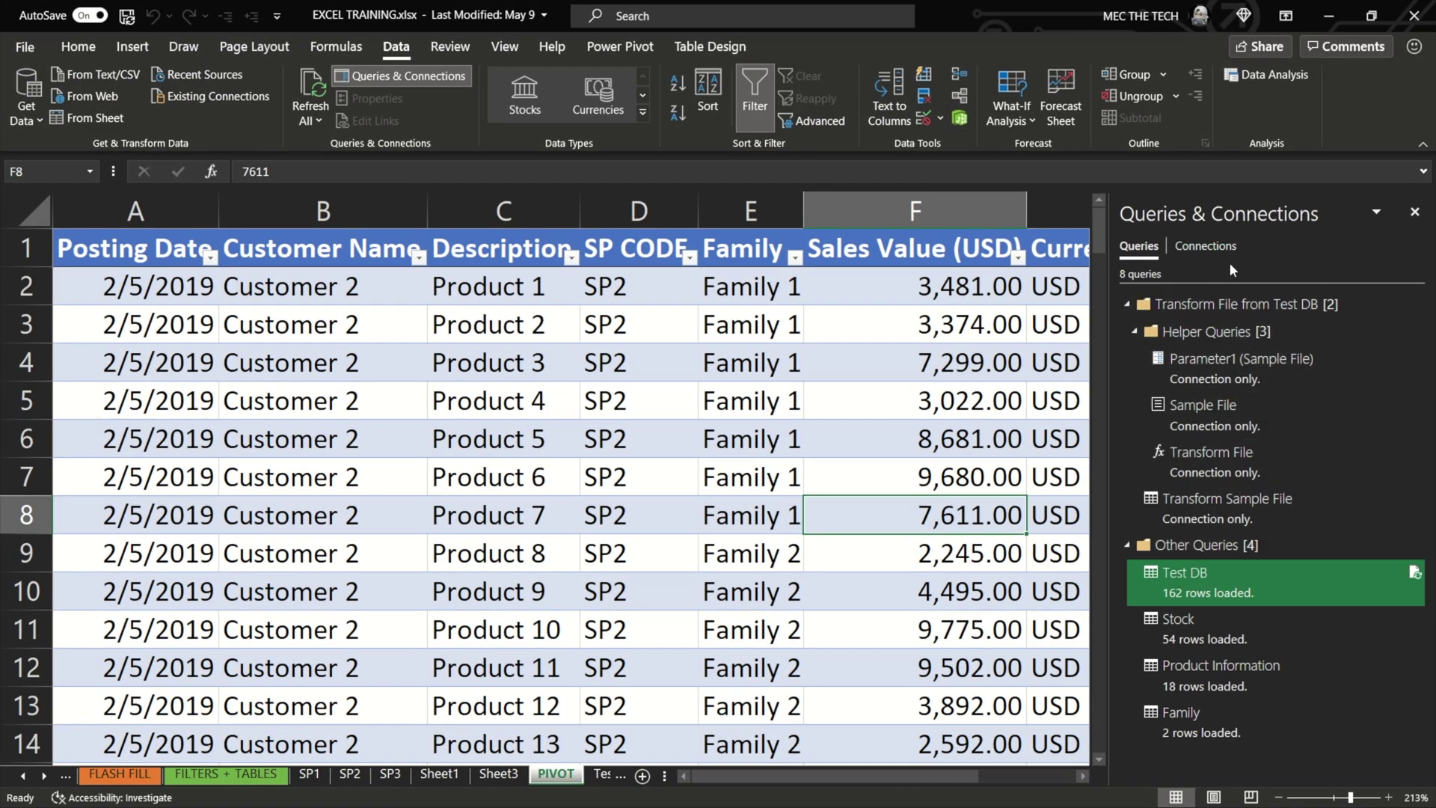
pyautogui.rightClick(1194, 587)
pyautogui.click(1160, 590)
pyautogui.rightClick(1226, 585)
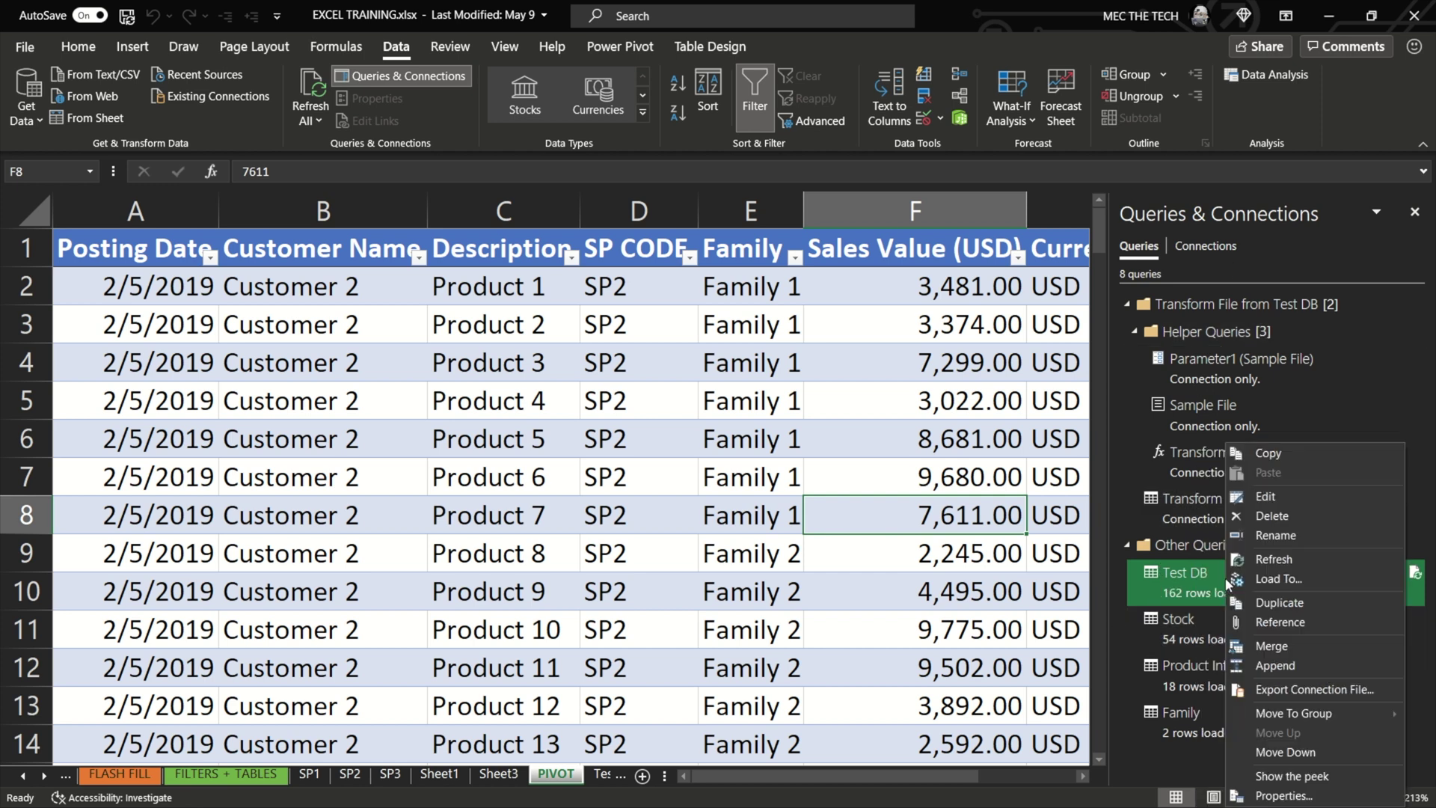
pyautogui.click(1259, 496)
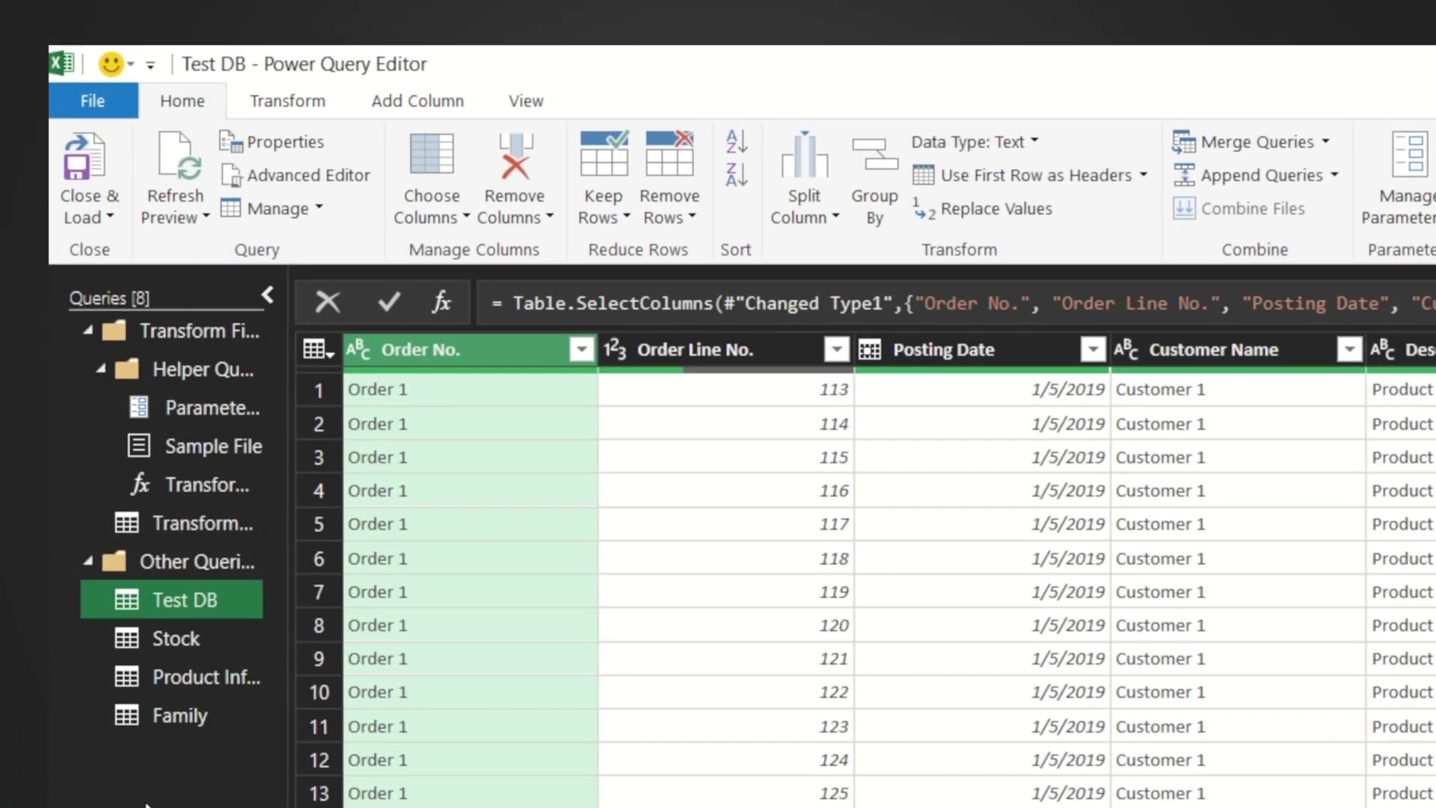
# Review the Stock, Product Information and Family queries one after another.
pyautogui.click(179, 642)
pyautogui.click(192, 660)
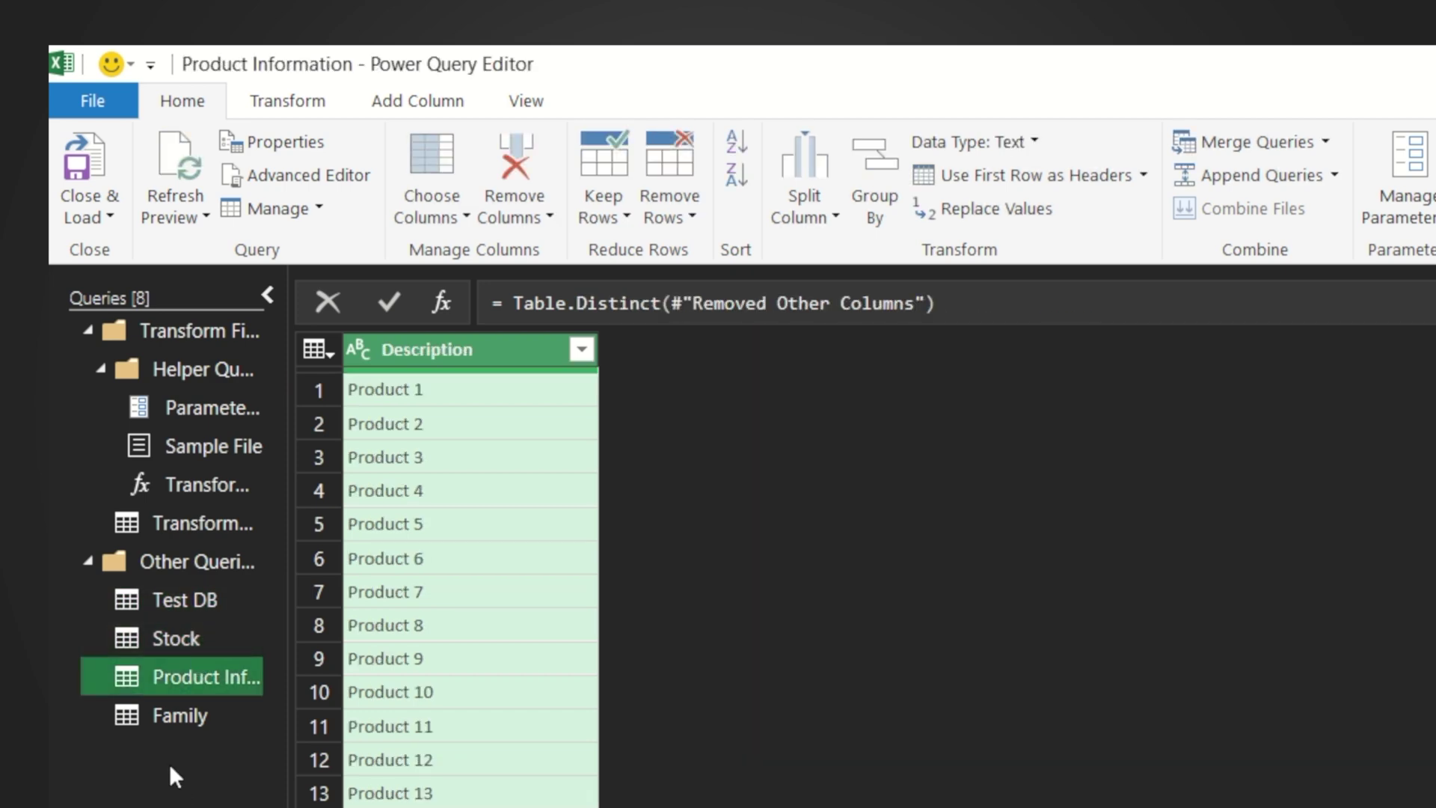
pyautogui.click(164, 719)
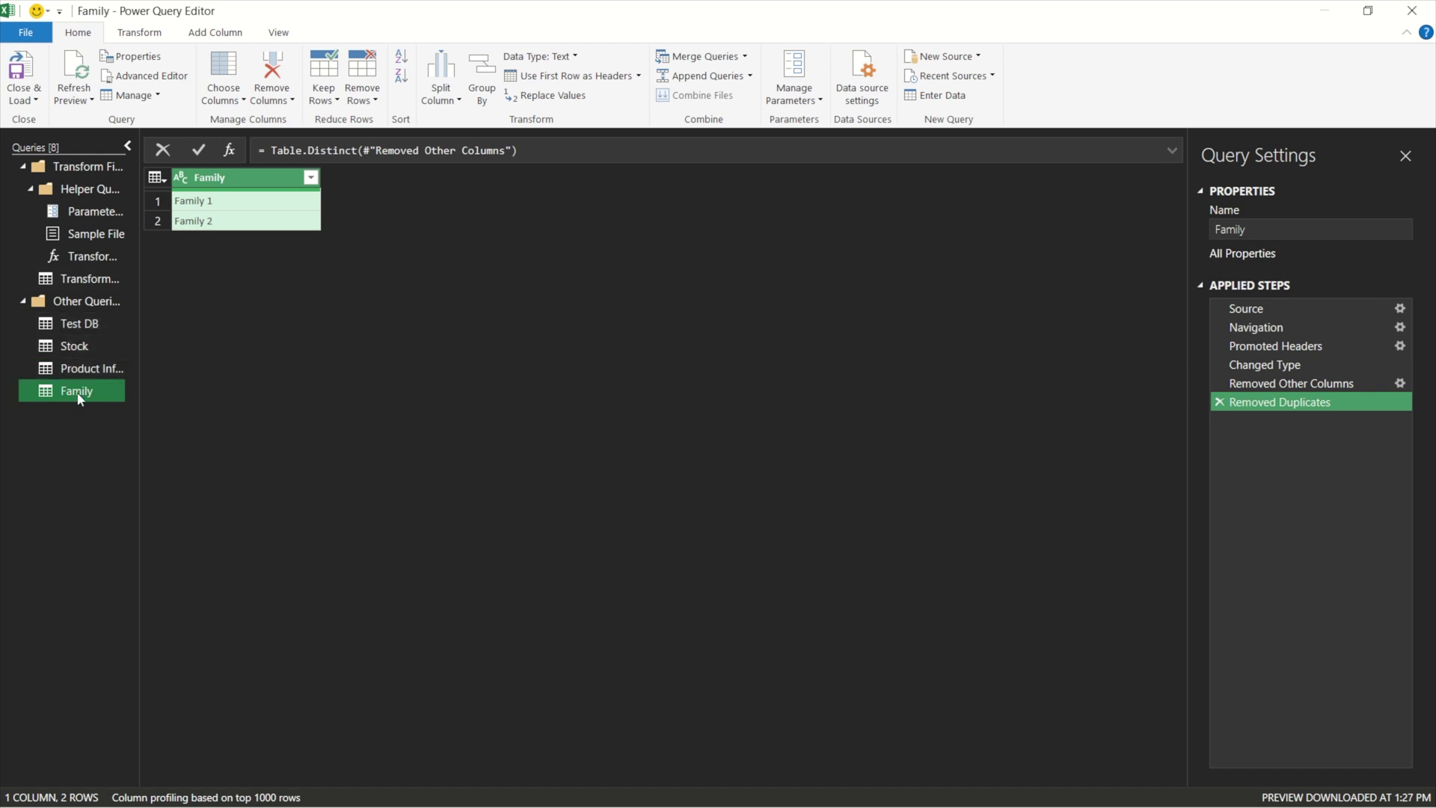
# Inspect the folder path in the Test DB query's Source step, including its user folder part, without changing it.
pyautogui.click(73, 323)
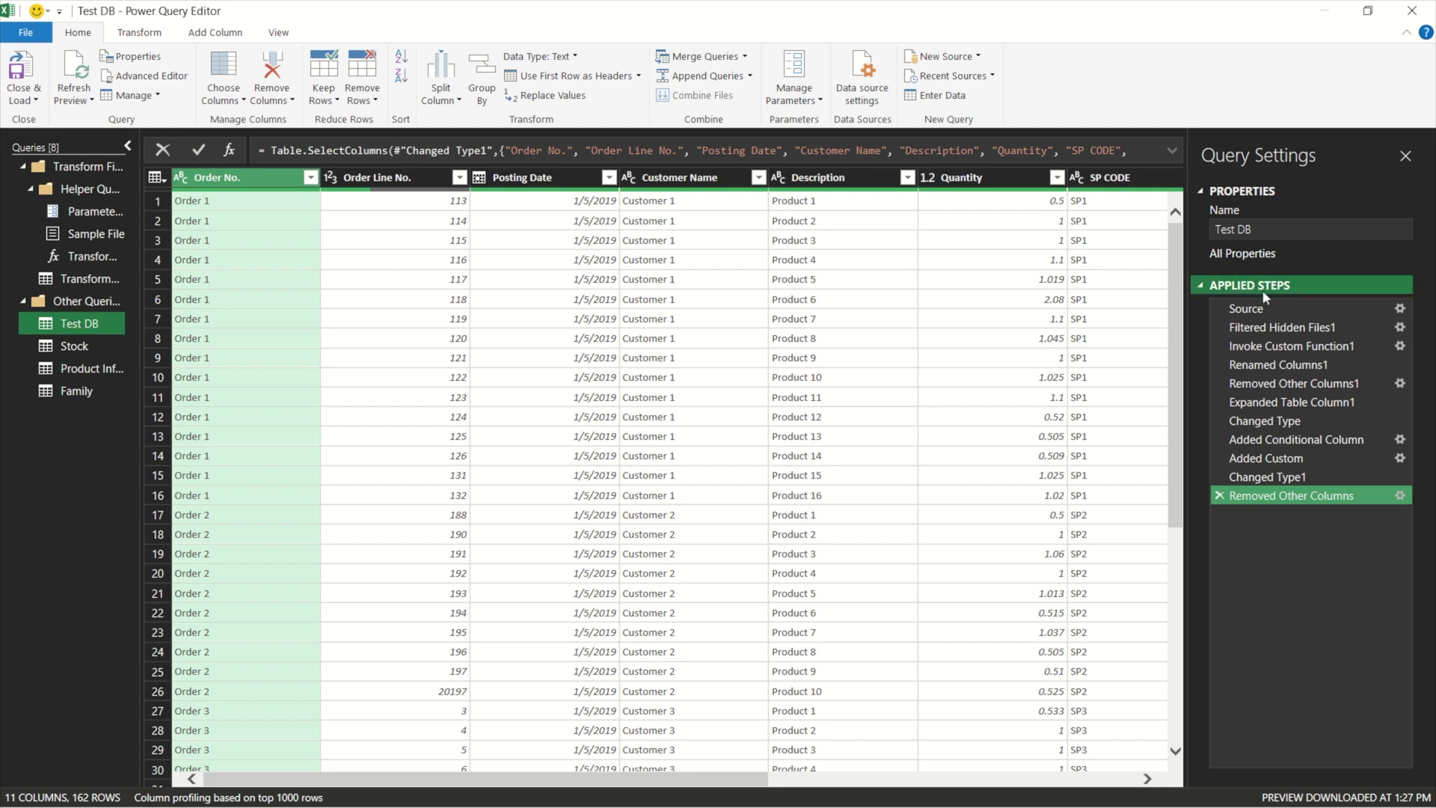
pyautogui.click(1400, 310)
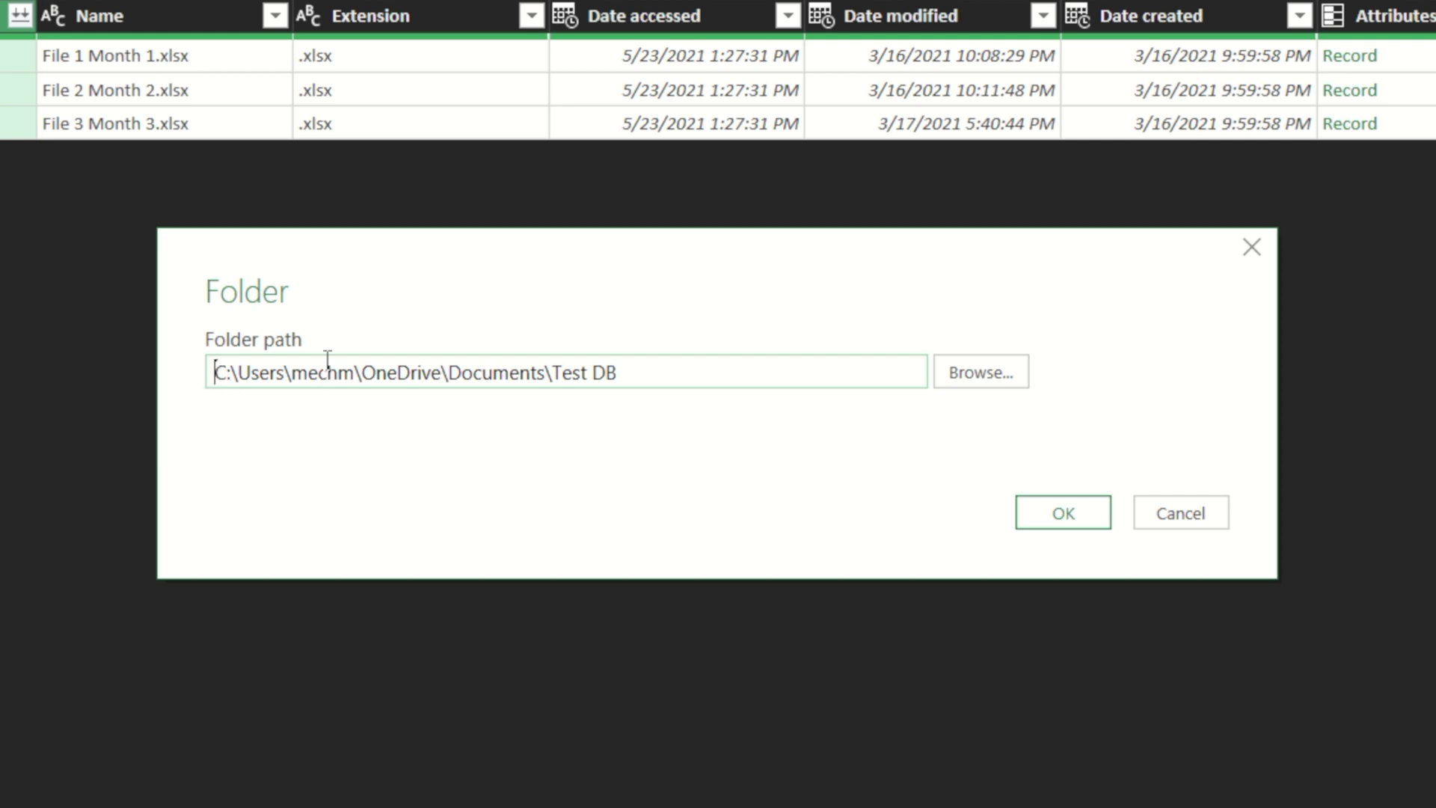
pyautogui.moveTo(353, 368); pyautogui.dragTo(291, 364)
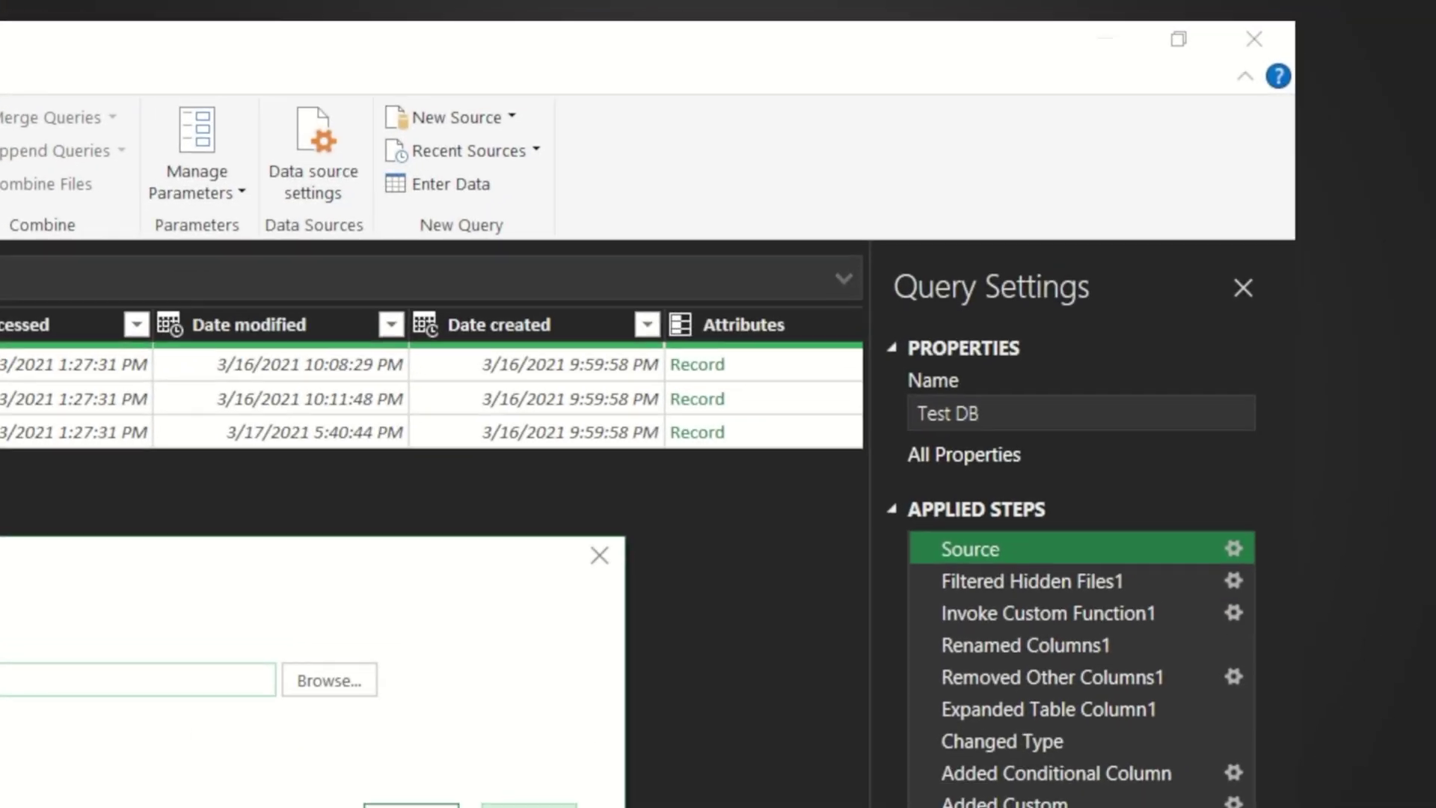
pyautogui.click(1180, 513)
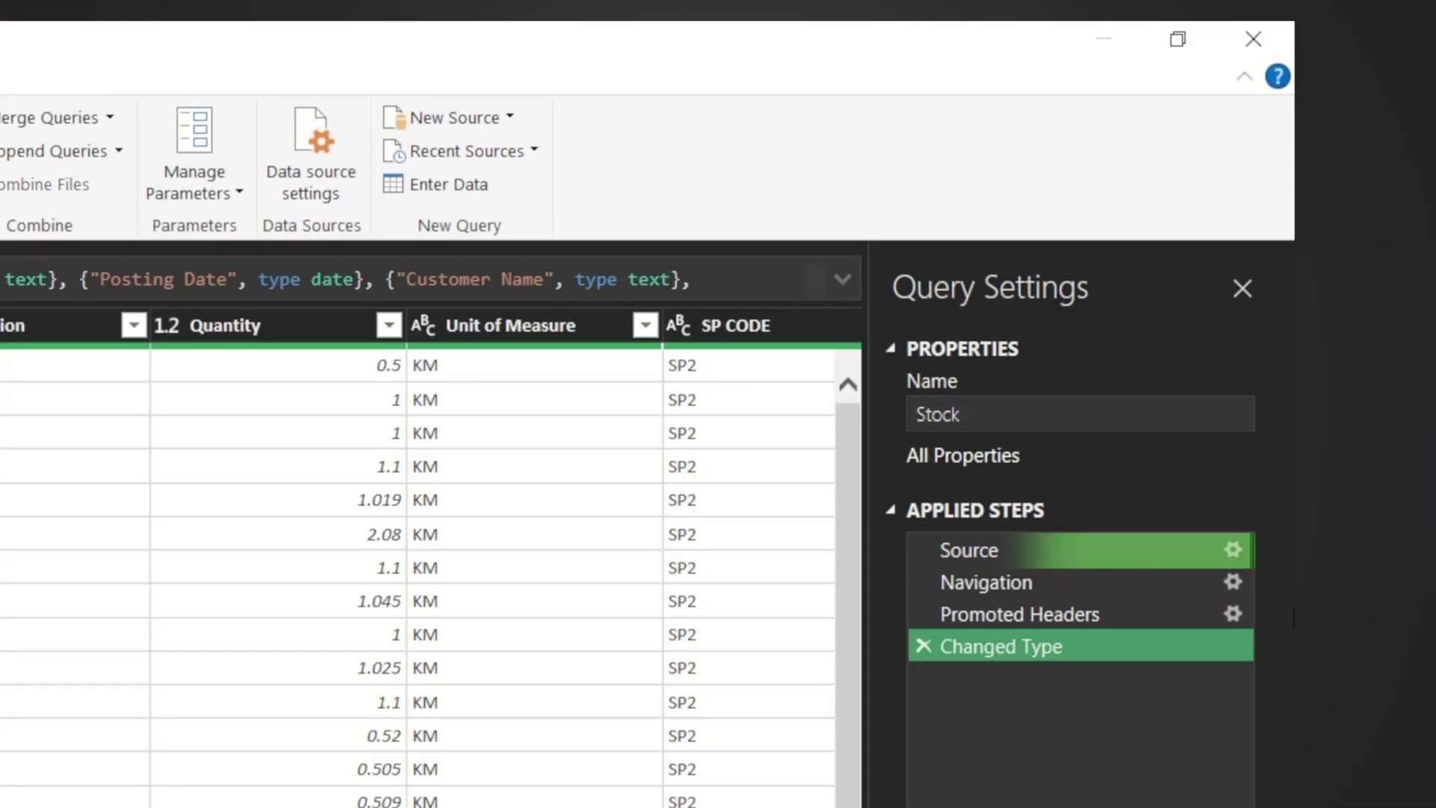
# Inspect the file path in the Stock query's Source step and view the Product Information and Family queries.
pyautogui.click(1232, 550)
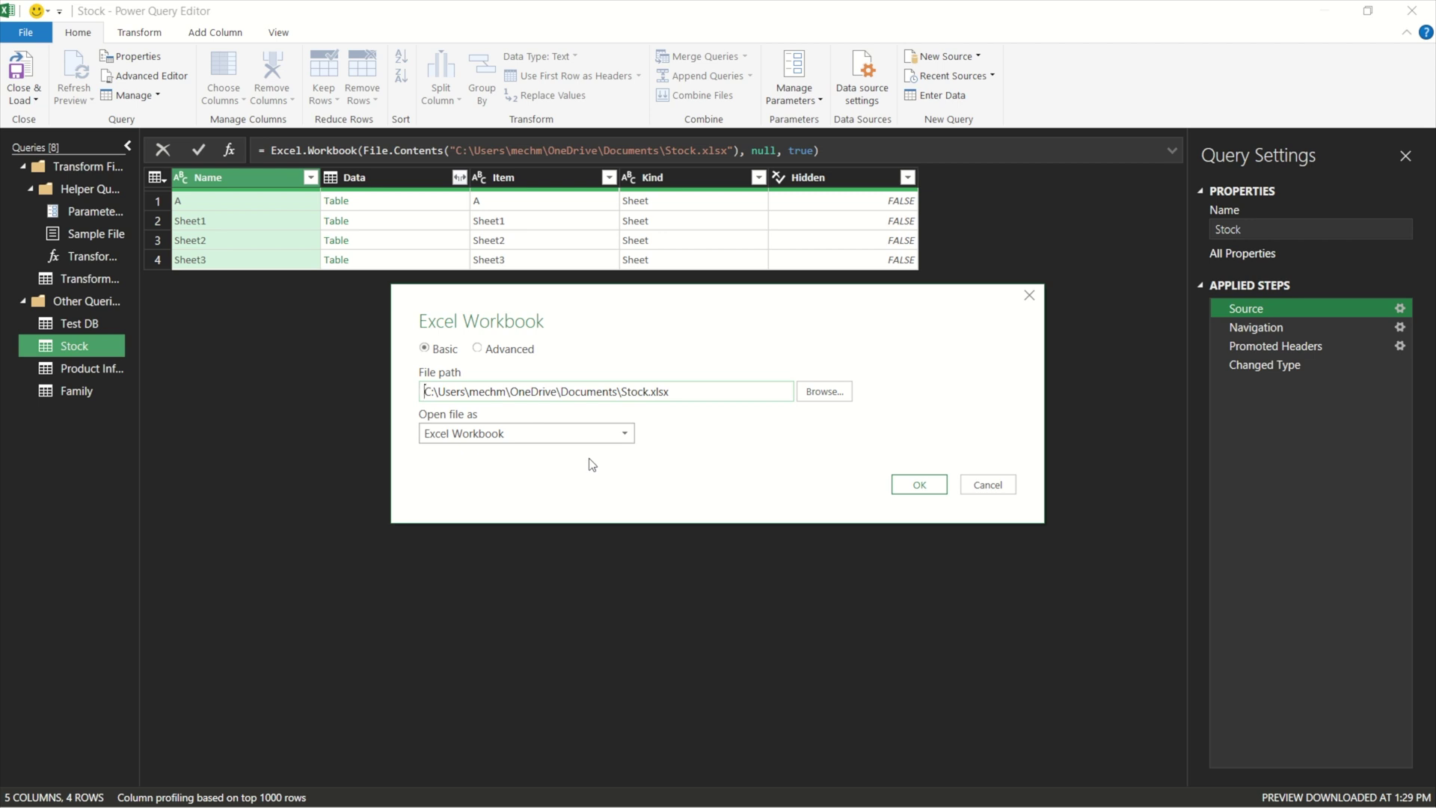
pyautogui.click(987, 484)
pyautogui.click(77, 367)
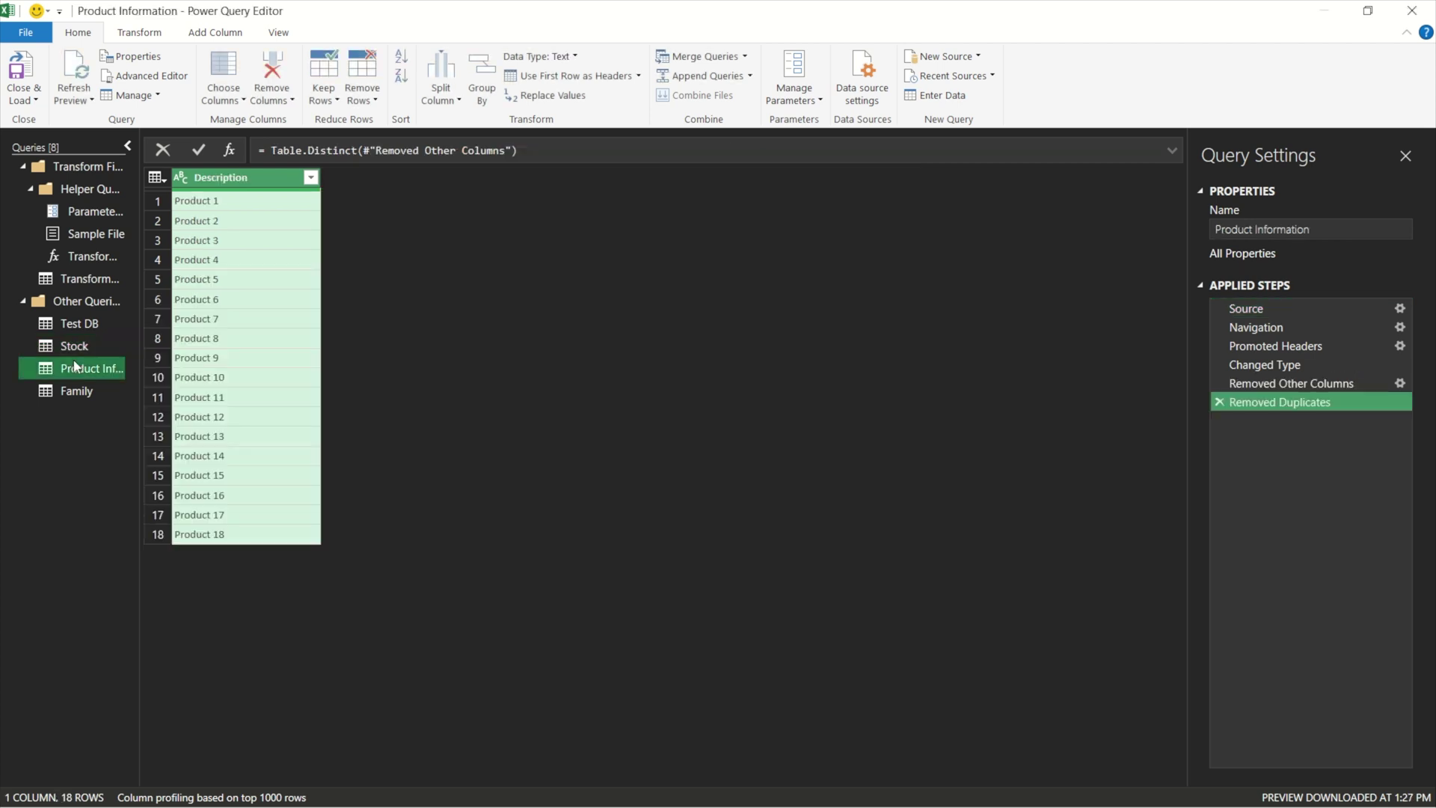
pyautogui.click(73, 387)
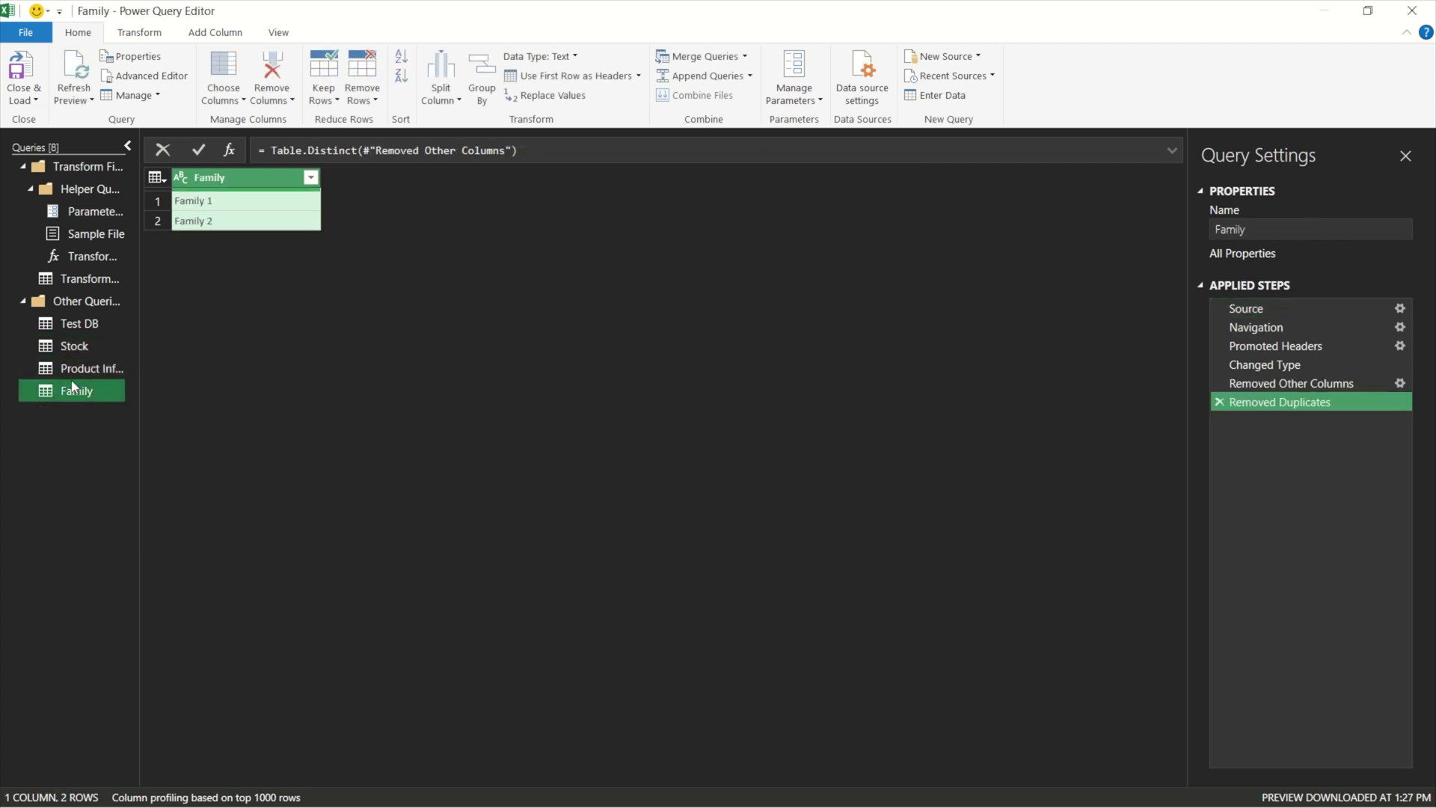
# Inspect the folder path in the Source step of the Sample File helper query without changing it.
pyautogui.click(62, 323)
pyautogui.click(78, 243)
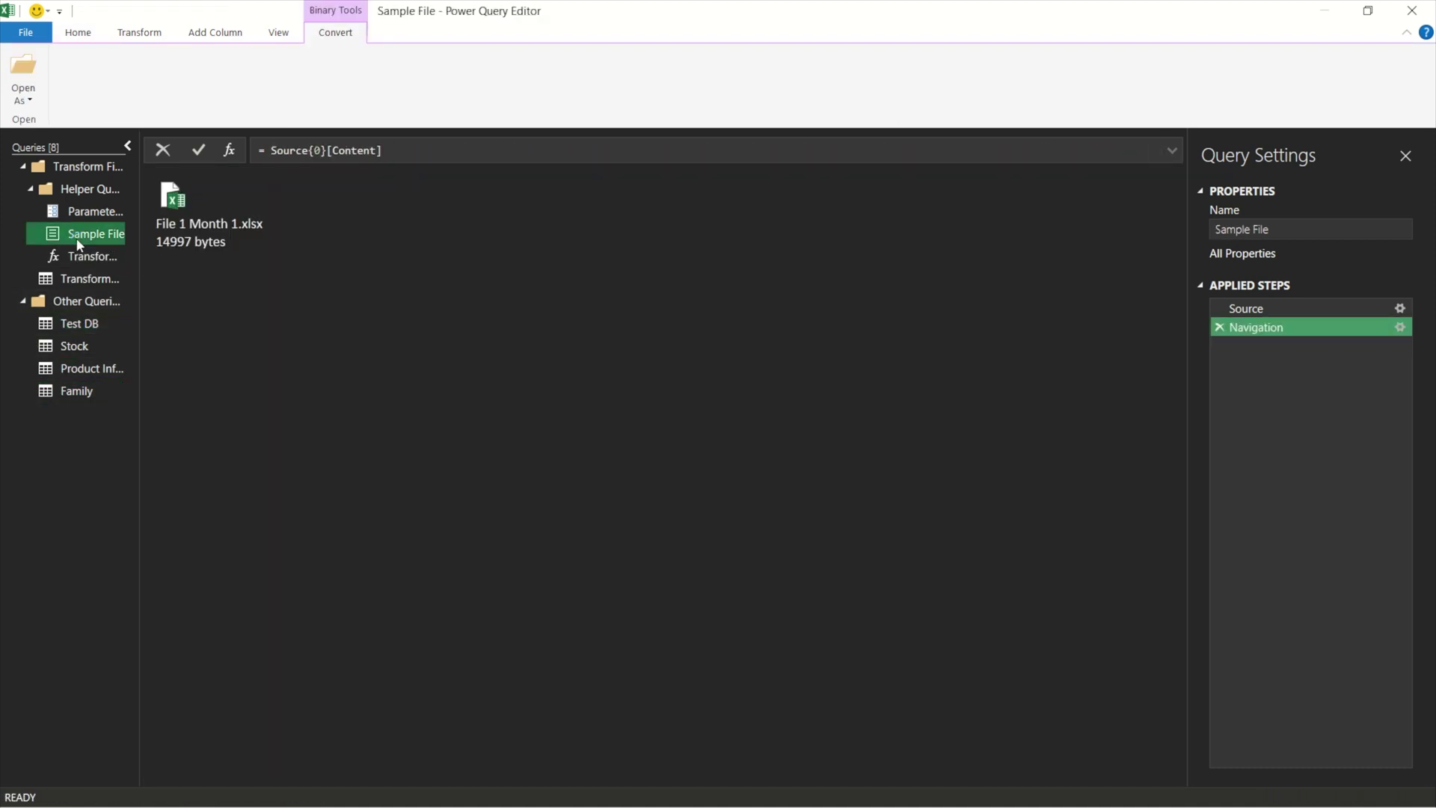
pyautogui.click(1400, 308)
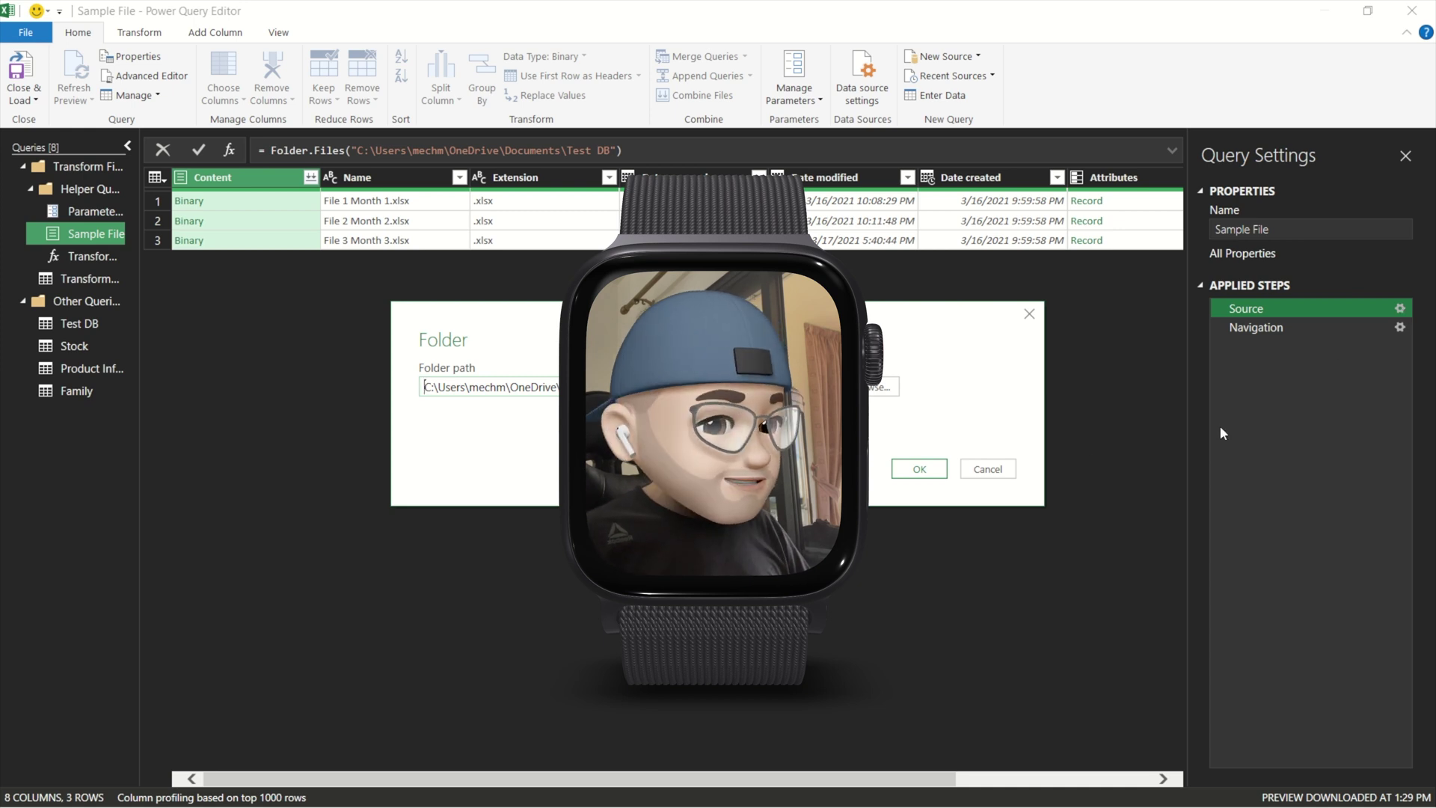
pyautogui.click(985, 471)
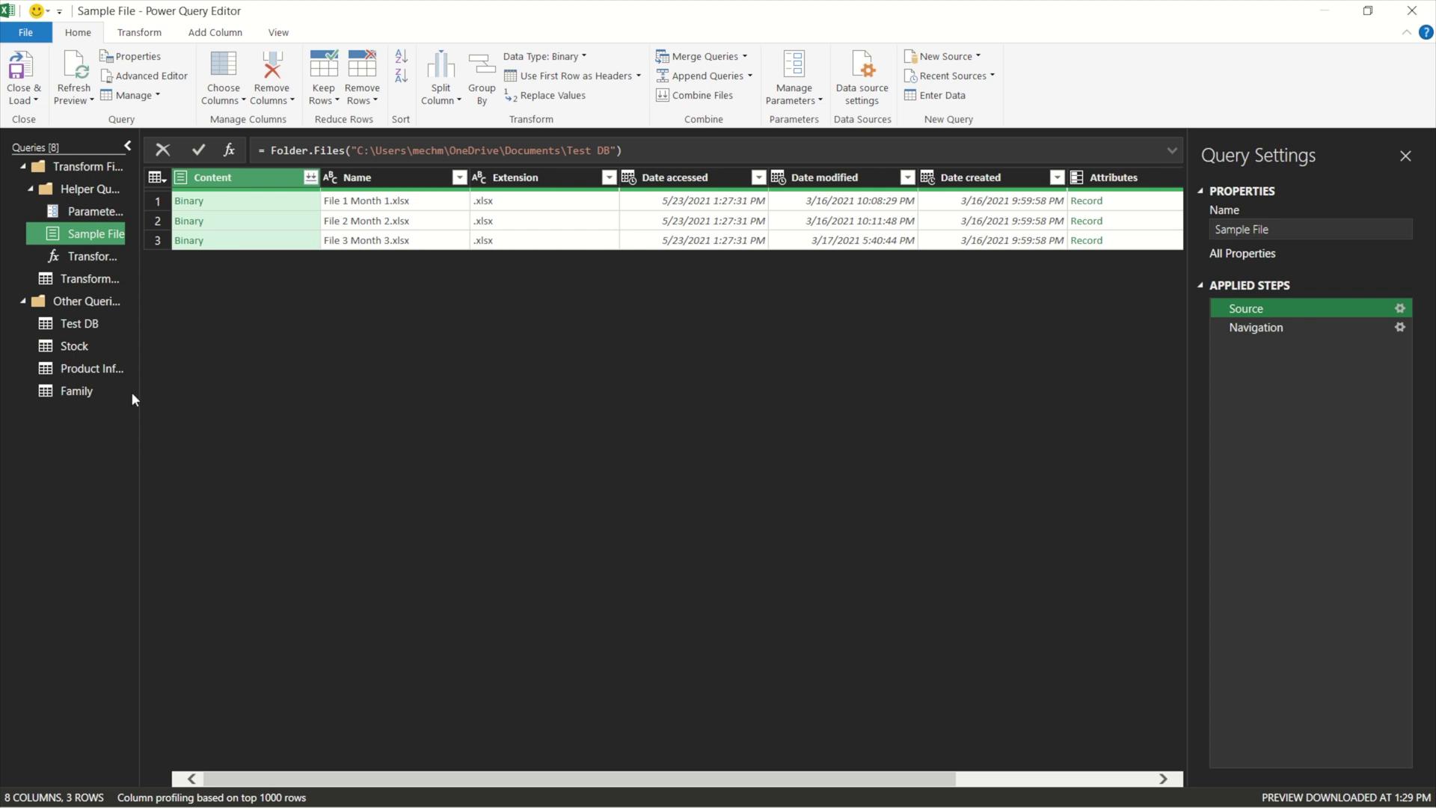
# Copy the full folder path from the Test DB query's Source step and leave the source settings unchanged.
pyautogui.click(90, 323)
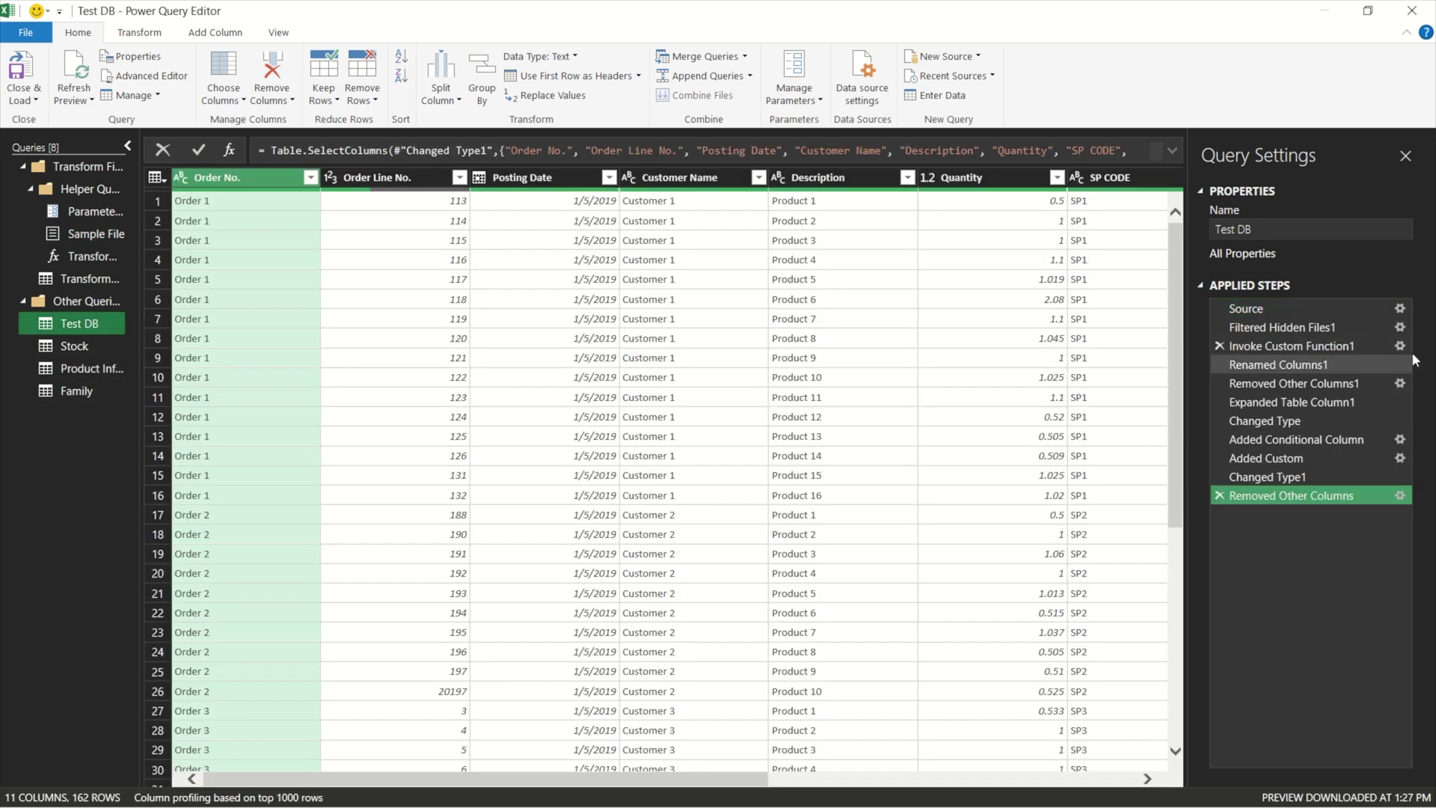
pyautogui.click(1399, 308)
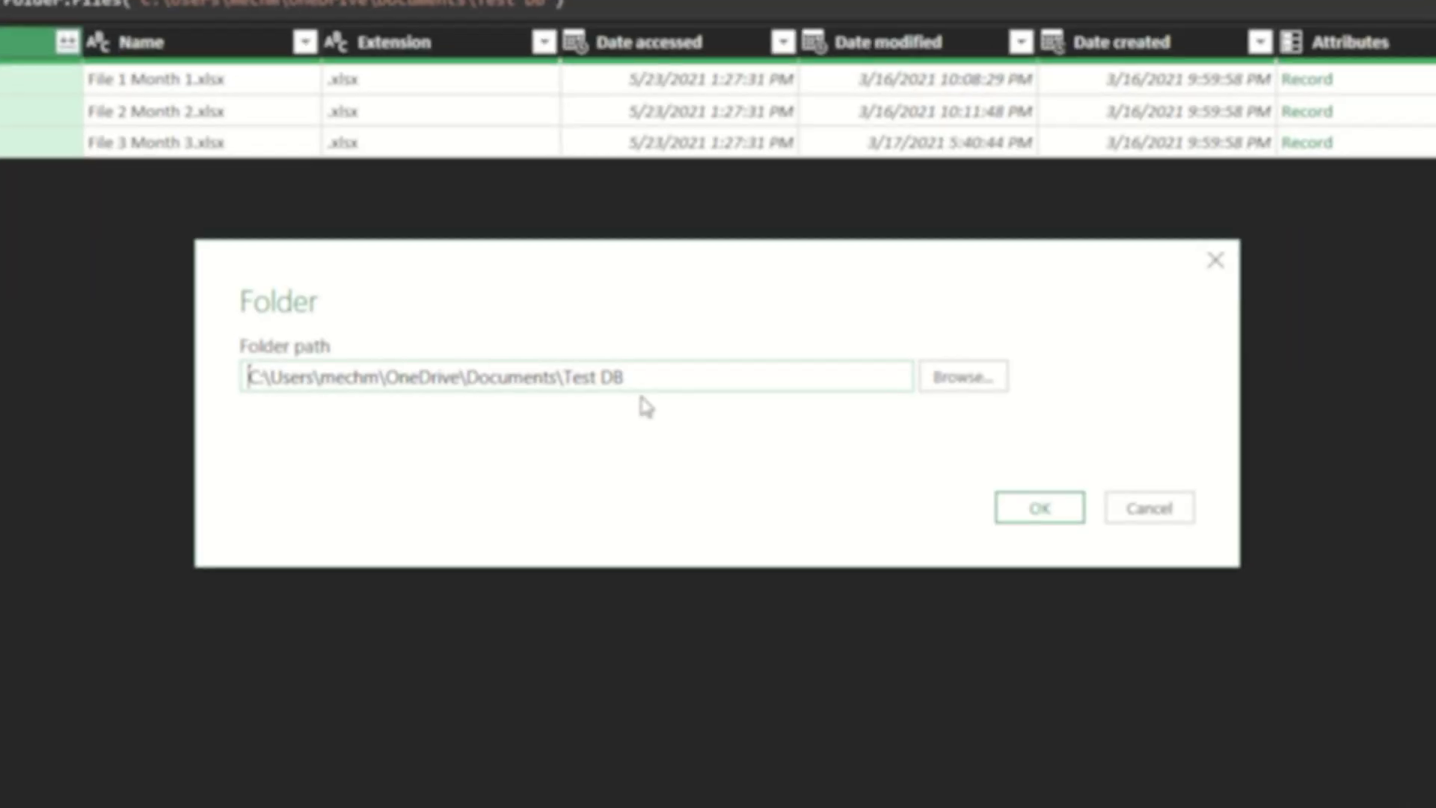
pyautogui.moveTo(678, 391); pyautogui.dragTo(311, 397)
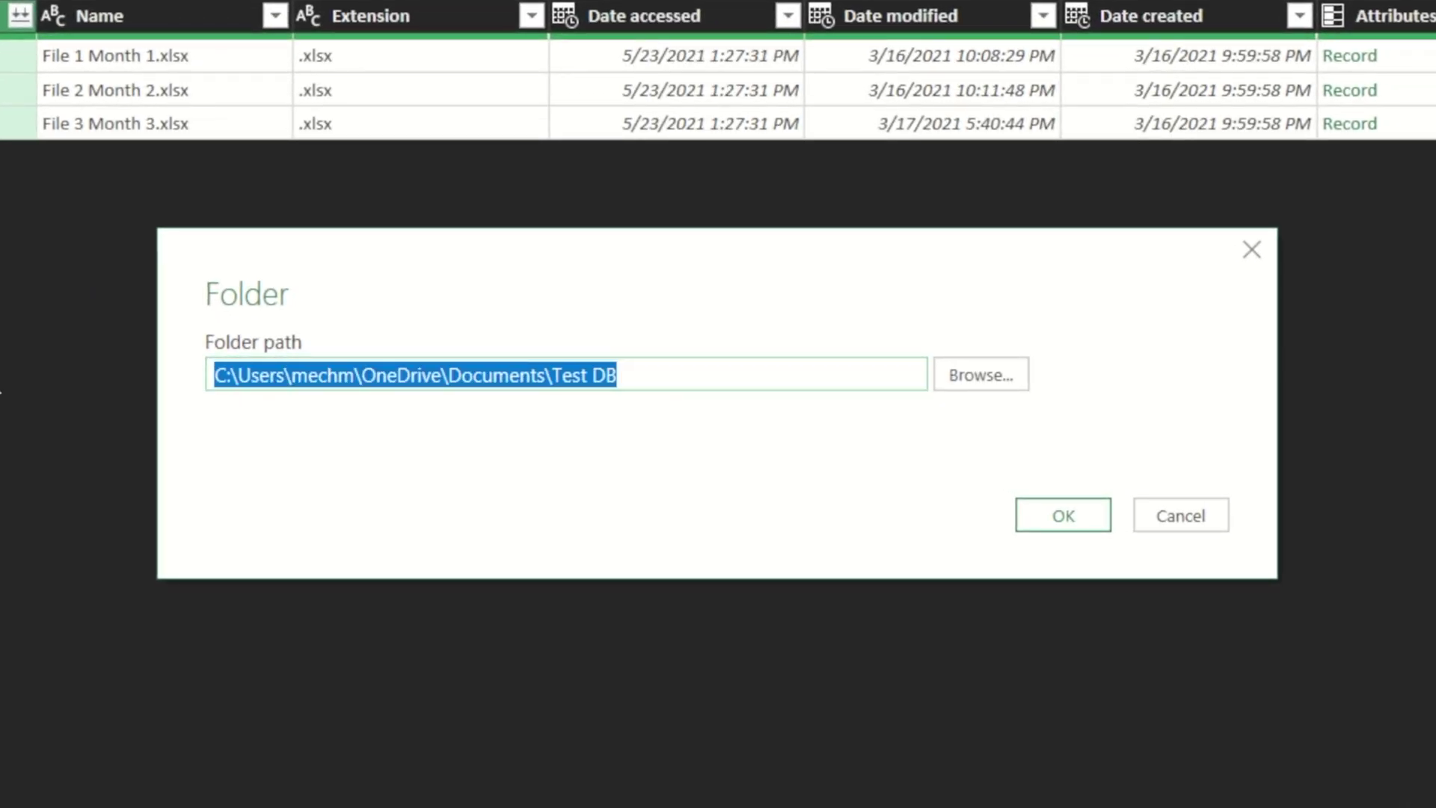
pyautogui.hotkey('ctrl', 'c')
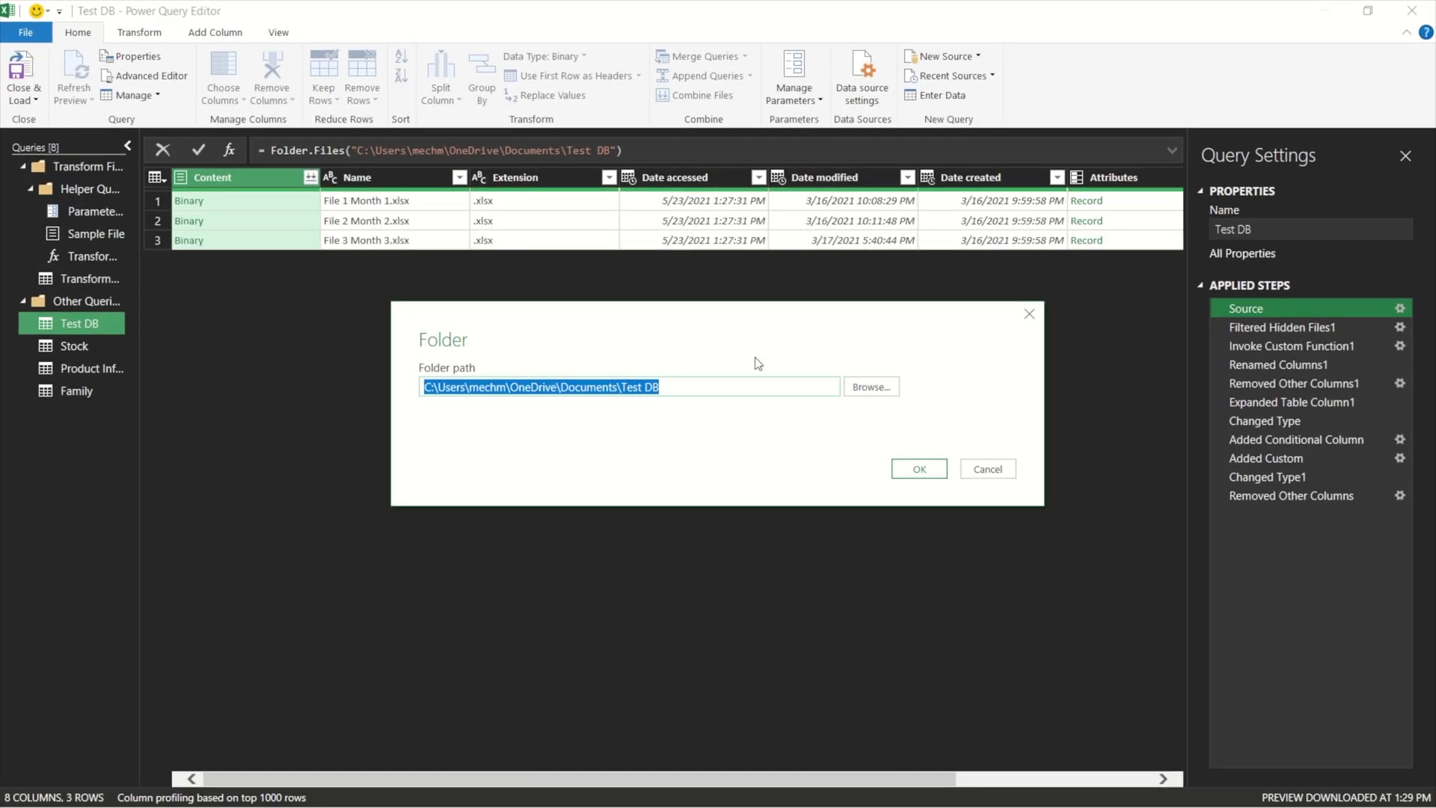
pyautogui.click(1006, 476)
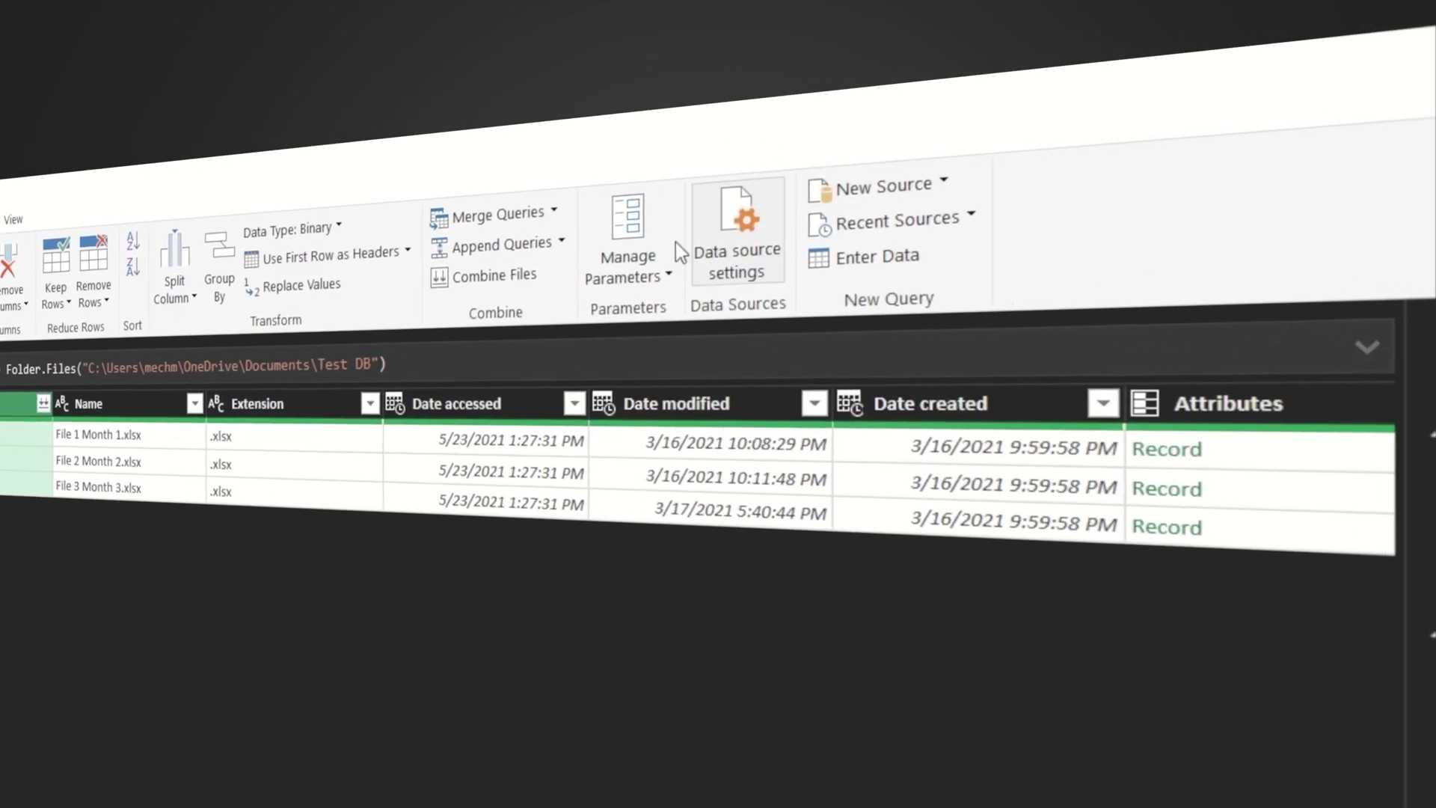
# Create a new parameter named MAIN_SOURCE with the copied Test DB folder path as its current value.
pyautogui.click(793, 101)
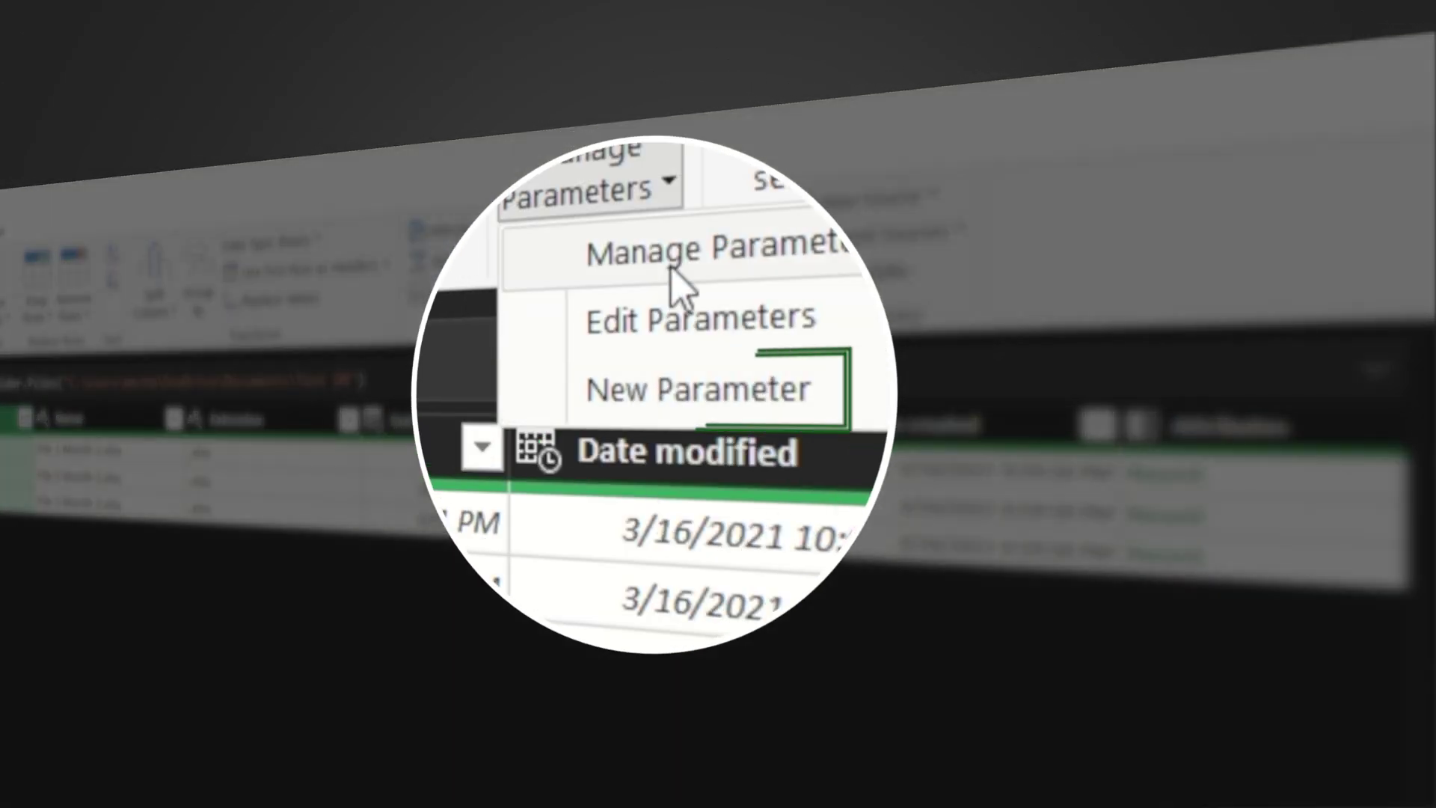
pyautogui.click(649, 392)
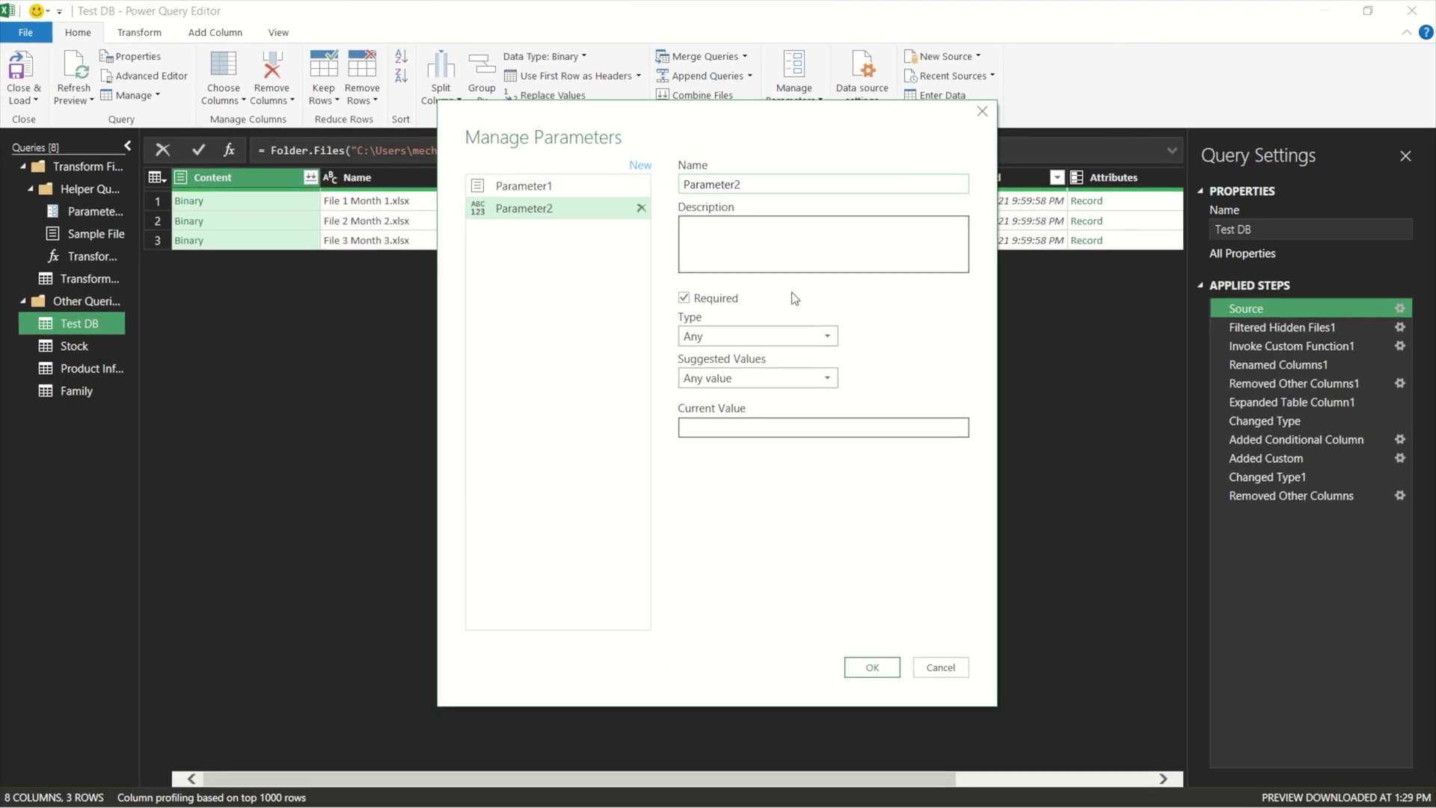
pyautogui.doubleClick(762, 187)
pyautogui.write('MAIN')
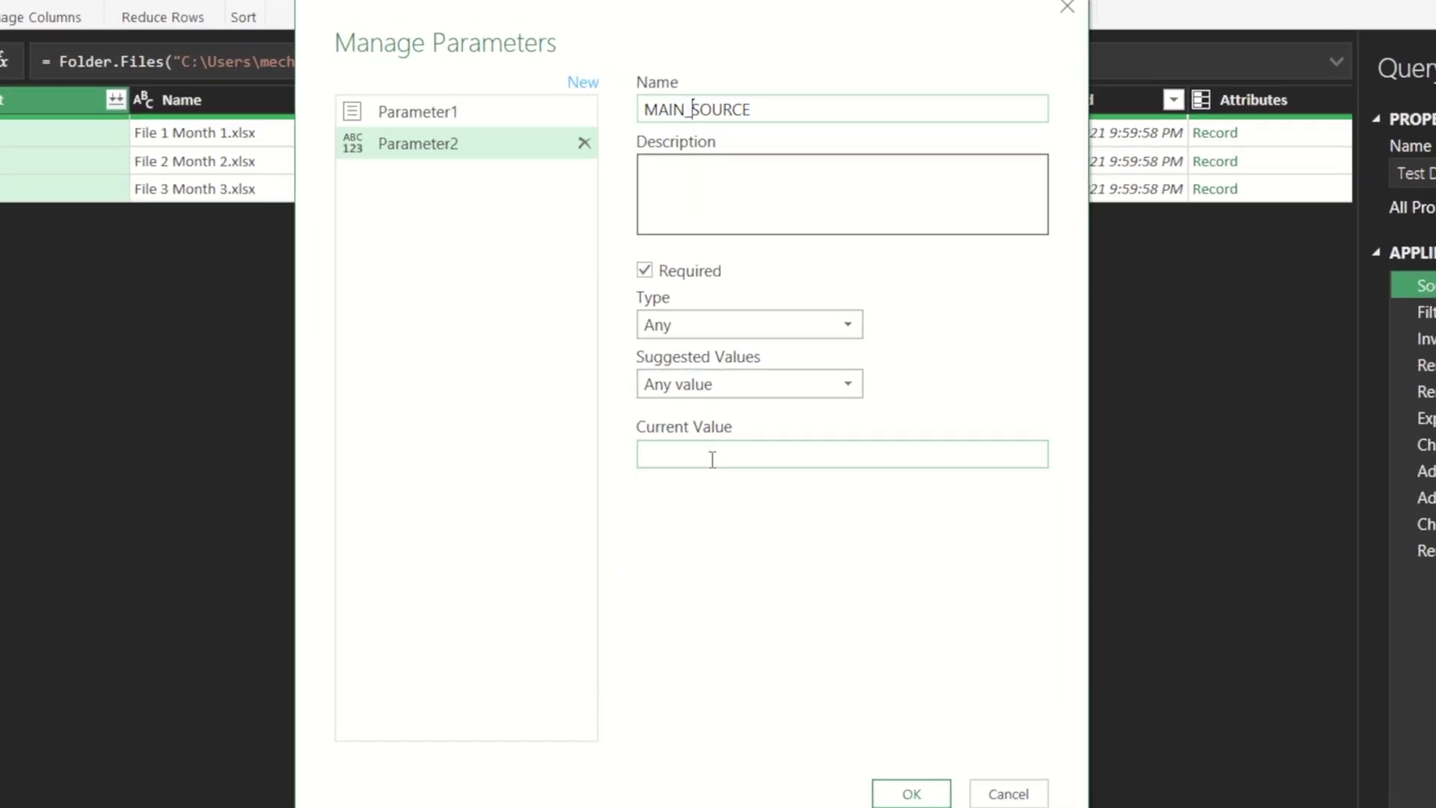
pyautogui.click(731, 431)
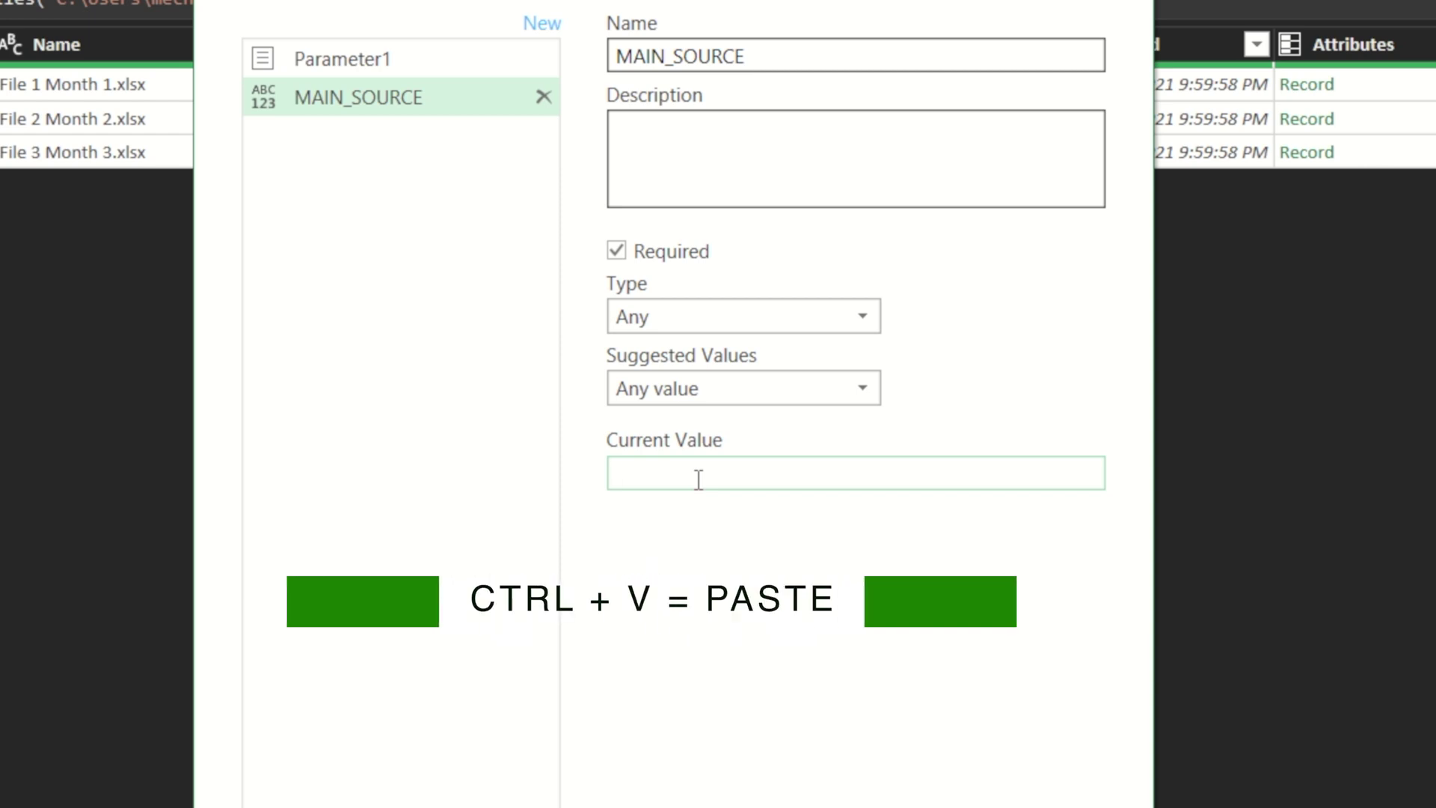
pyautogui.hotkey('ctrl', 'v')
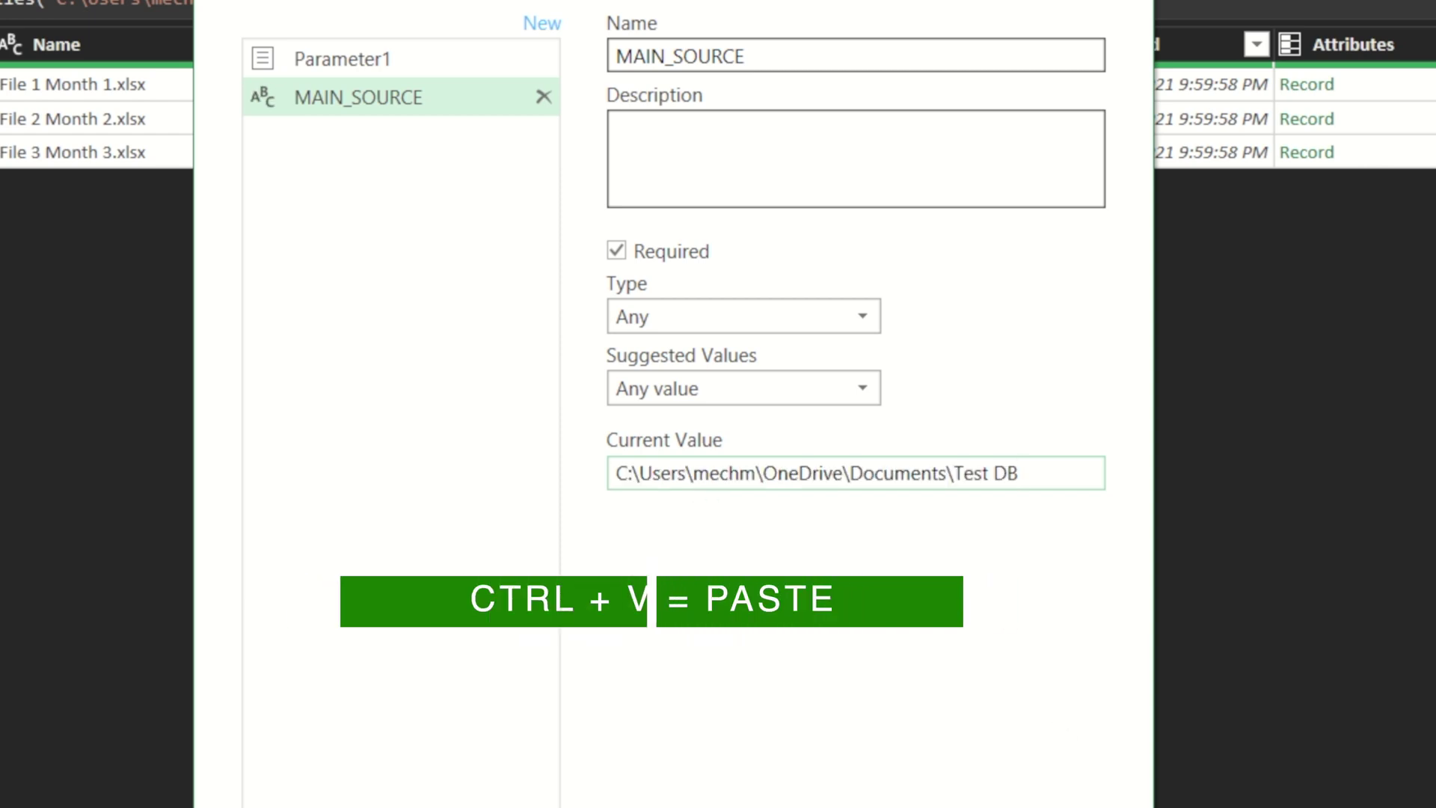
pyautogui.press('Return')
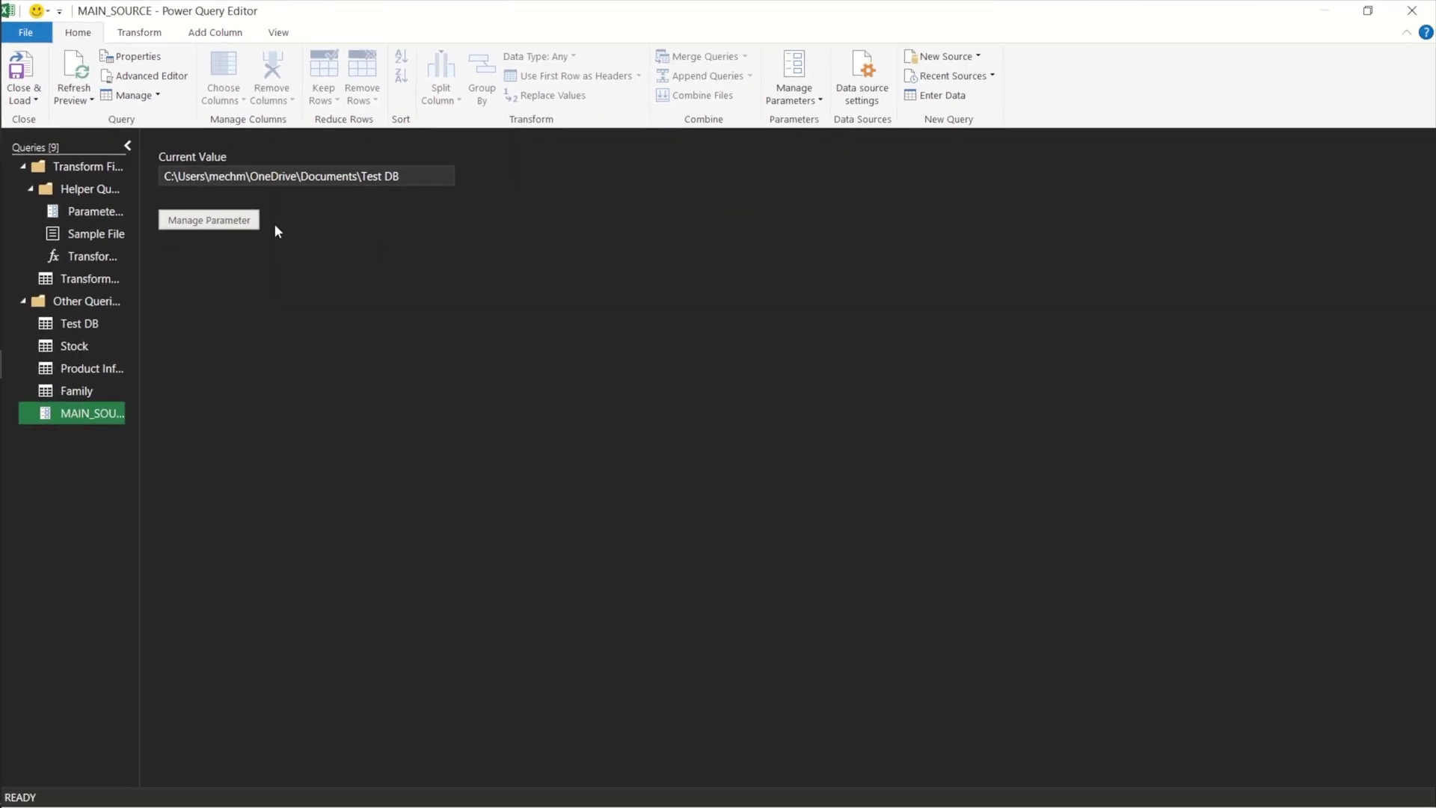
# Set the folder path in the Test DB query's Source step to the MAIN_SOURCE parameter.
pyautogui.click(76, 323)
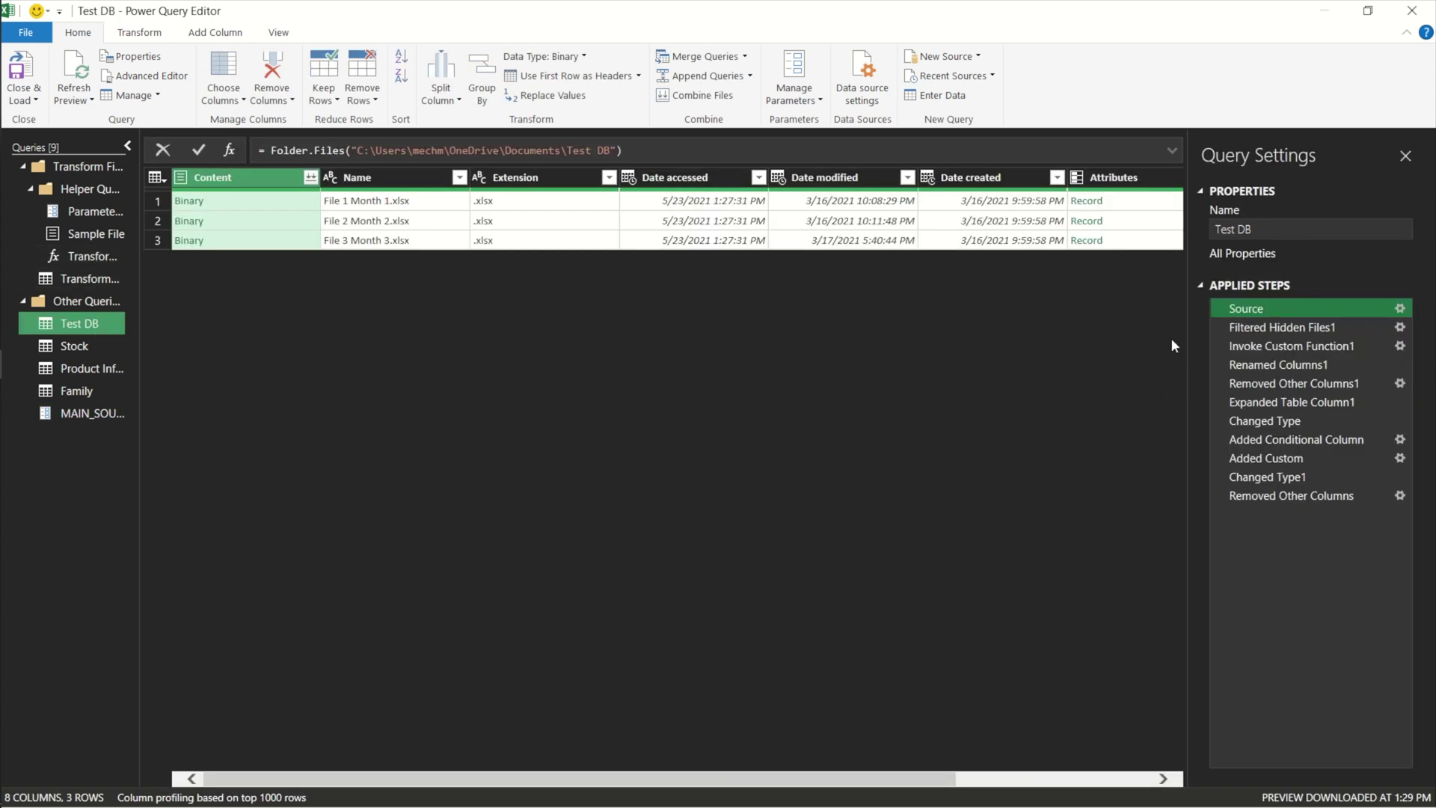
pyautogui.click(1400, 310)
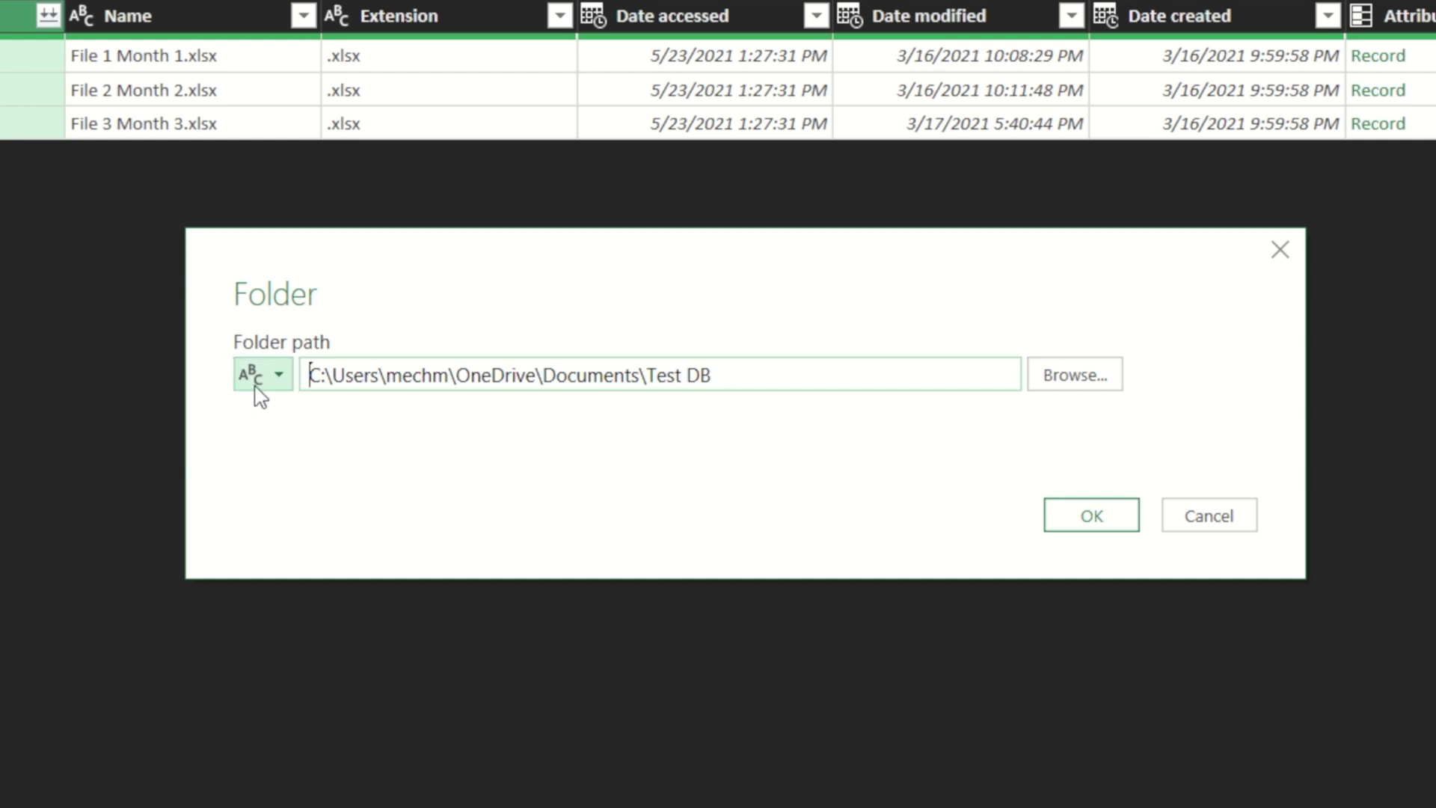
pyautogui.click(267, 382)
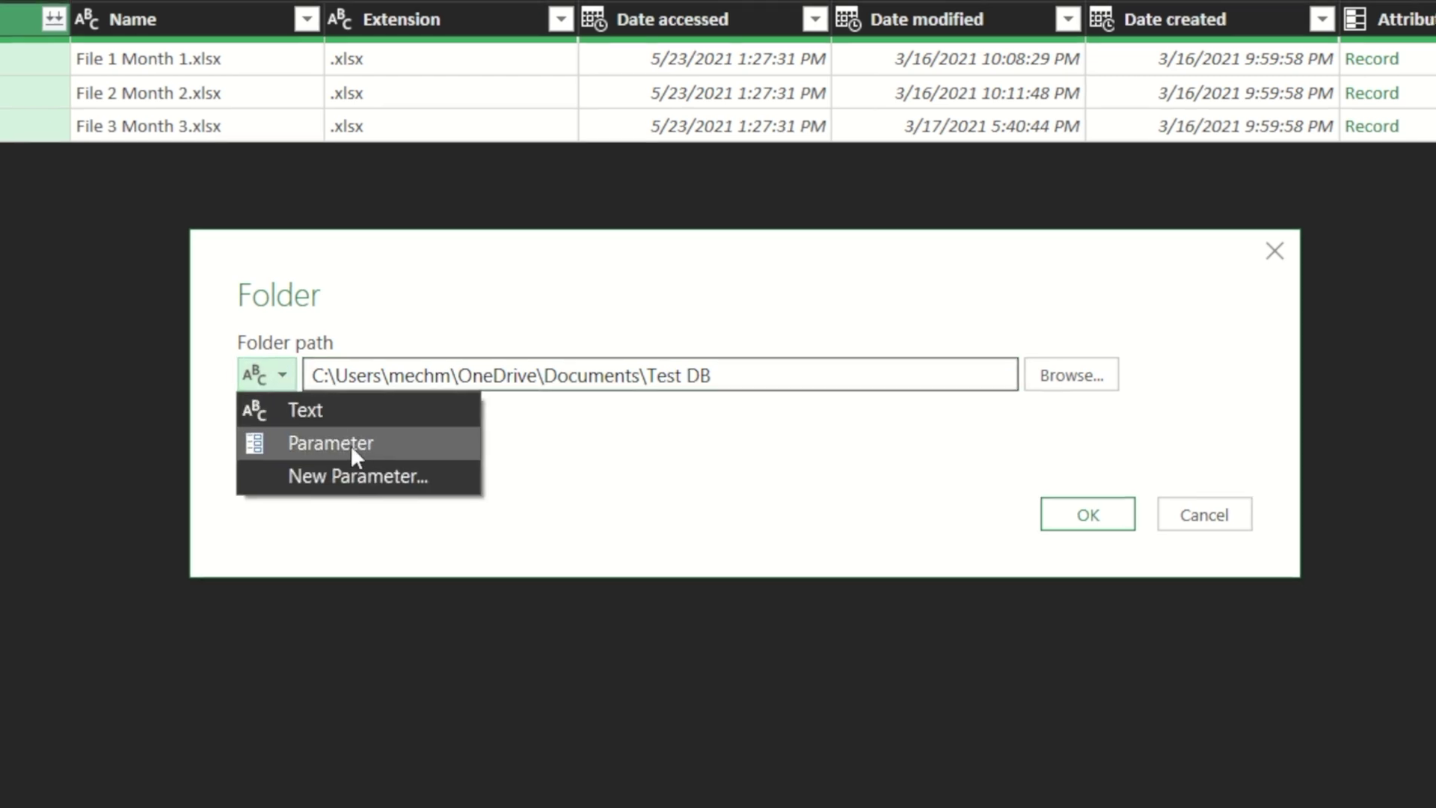
pyautogui.click(350, 447)
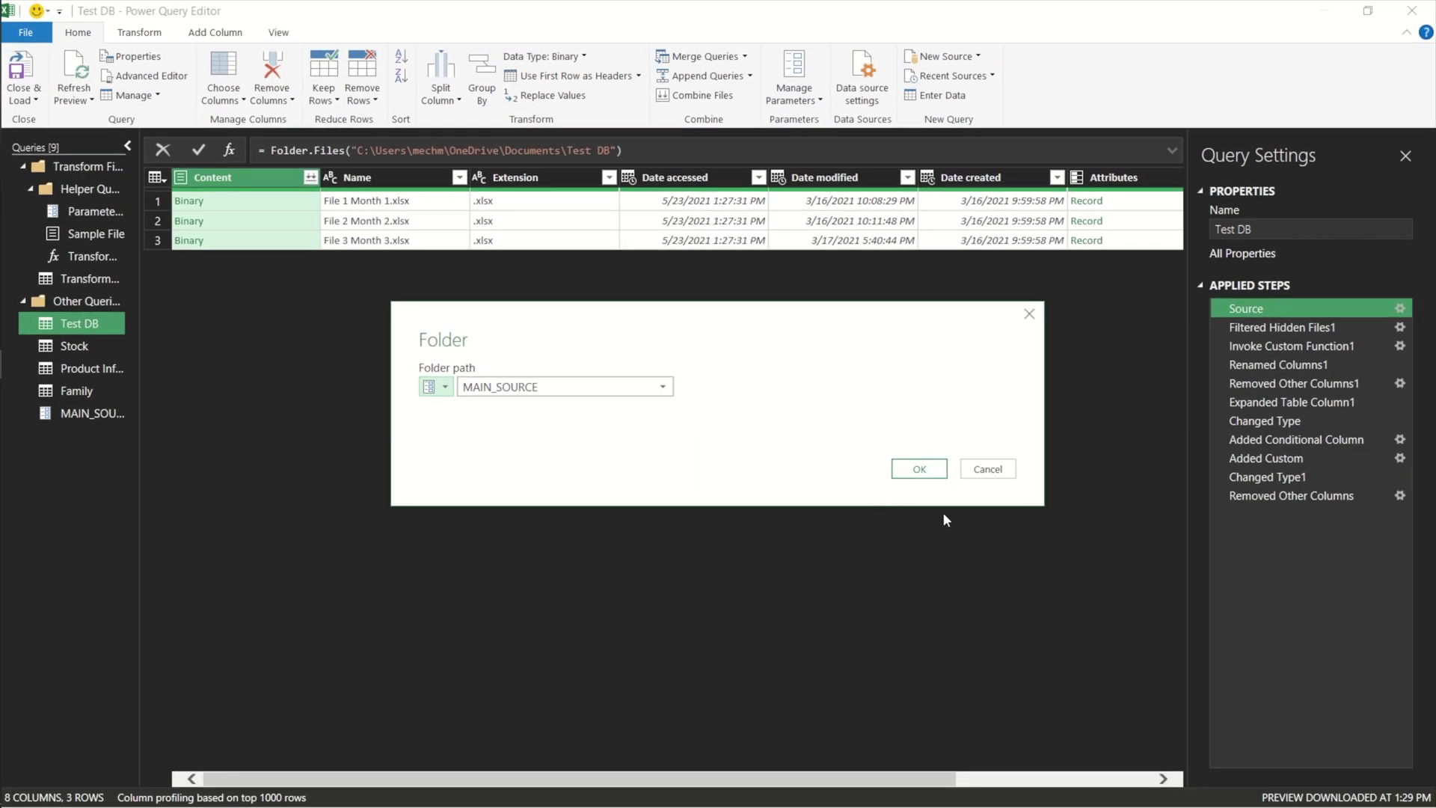
pyautogui.click(919, 468)
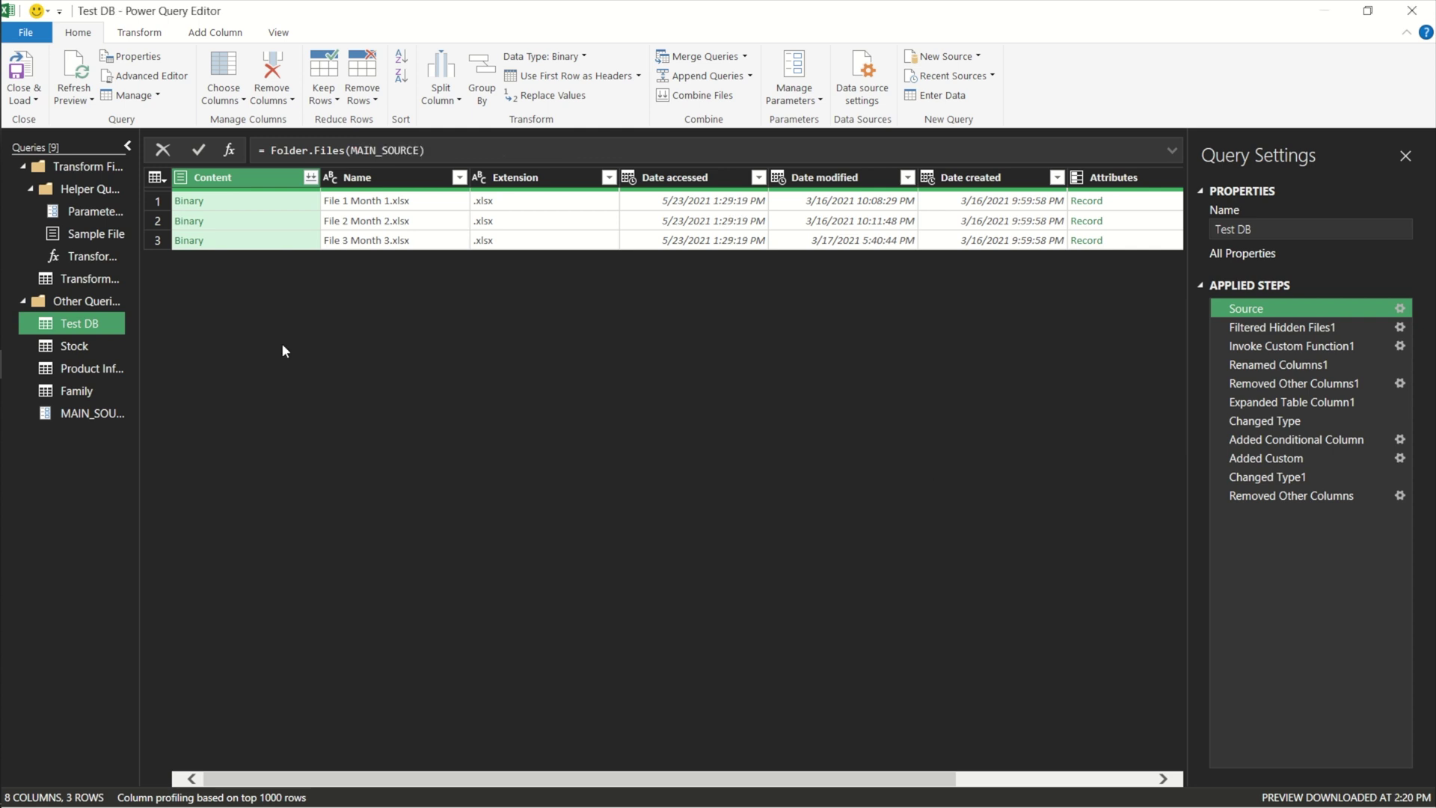
# Set the folder path in the Sample File helper query's Source step to the MAIN_SOURCE parameter.
pyautogui.click(92, 234)
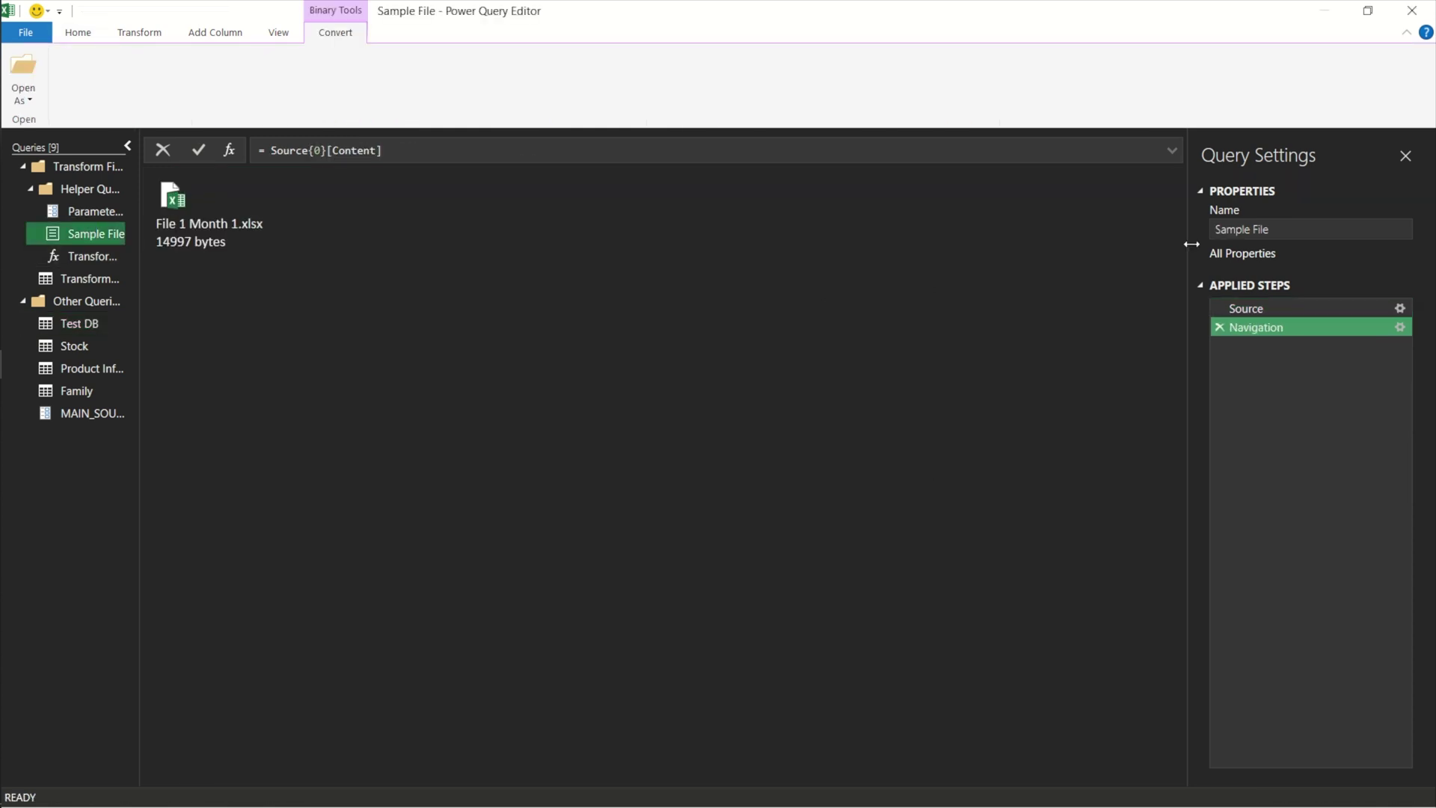
pyautogui.click(1400, 309)
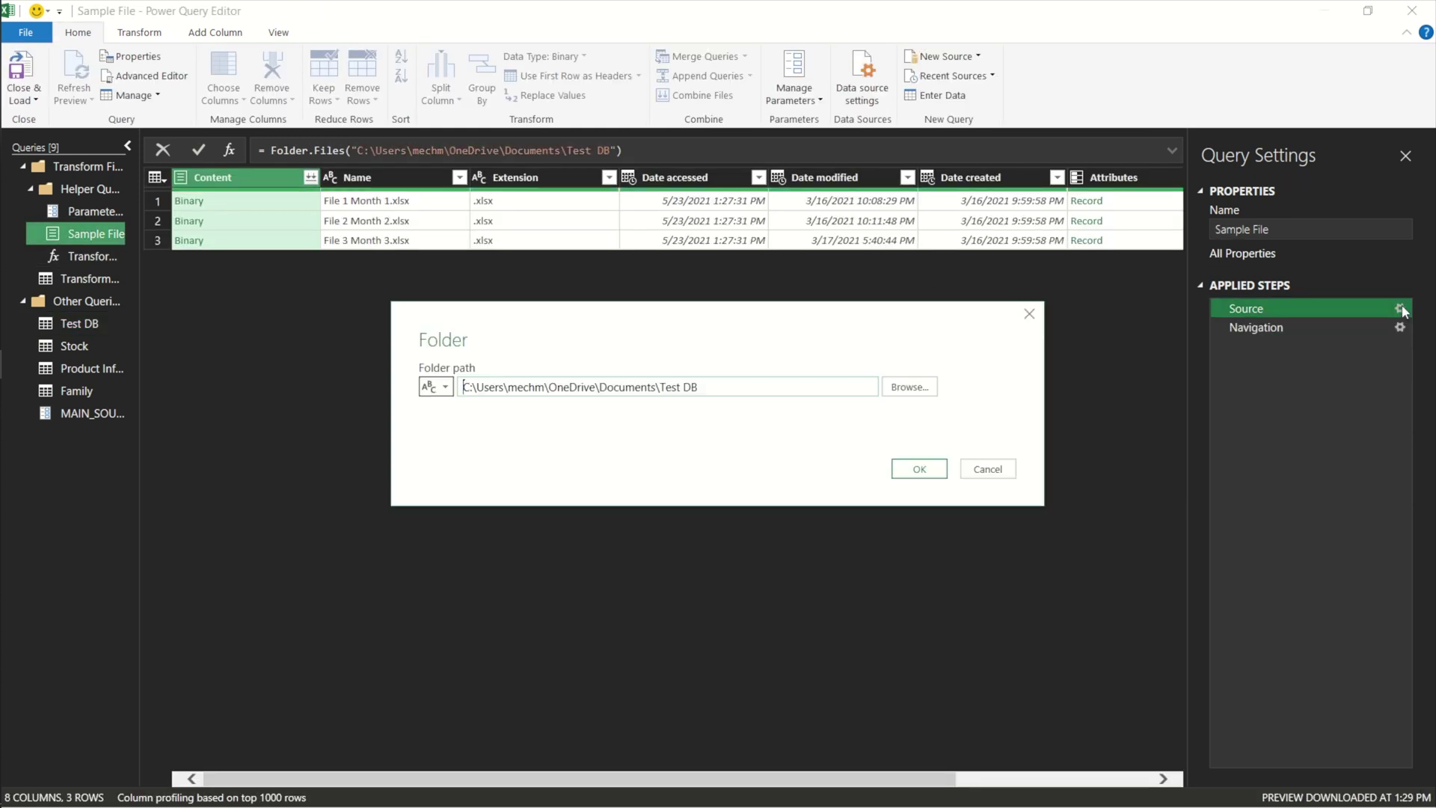
pyautogui.click(437, 387)
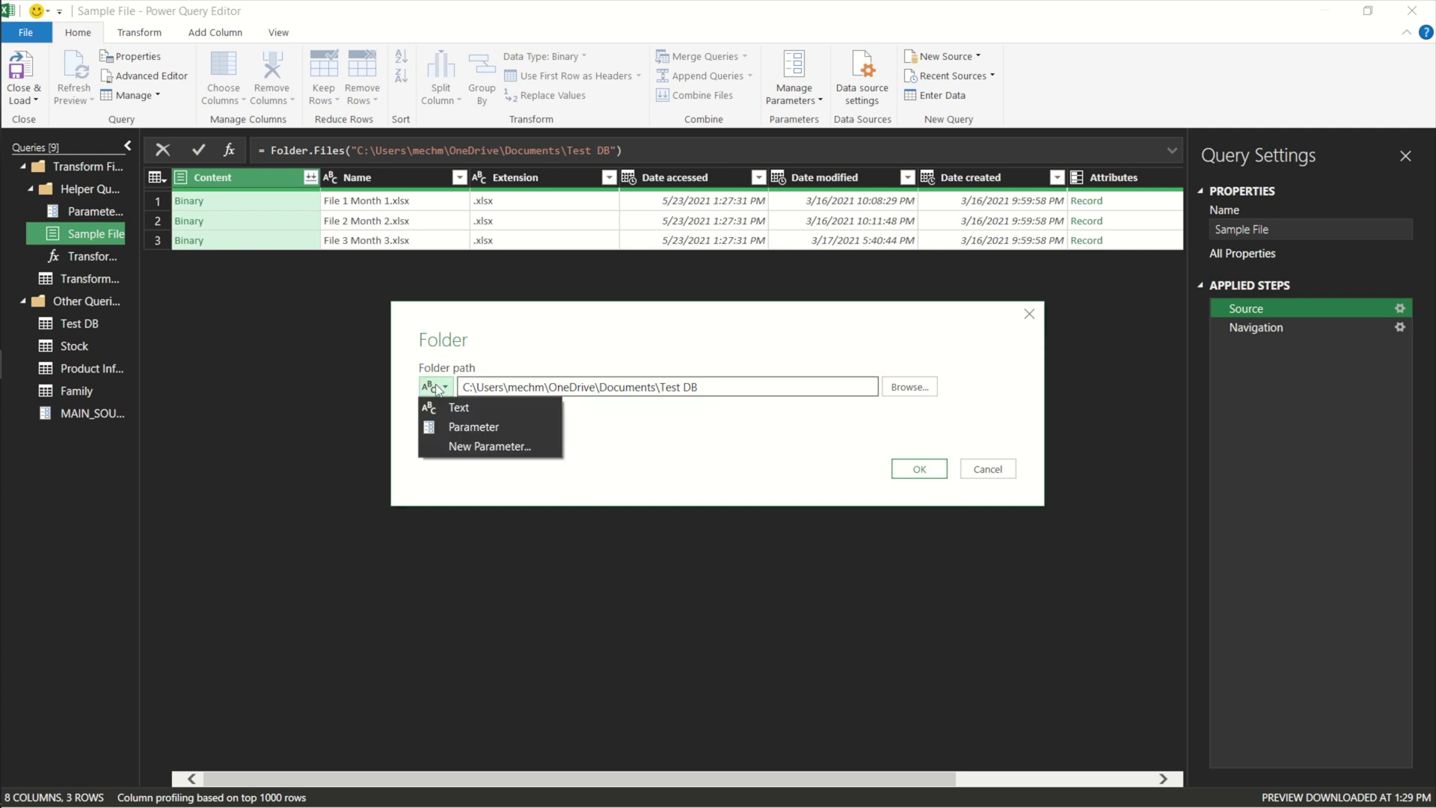
pyautogui.click(452, 427)
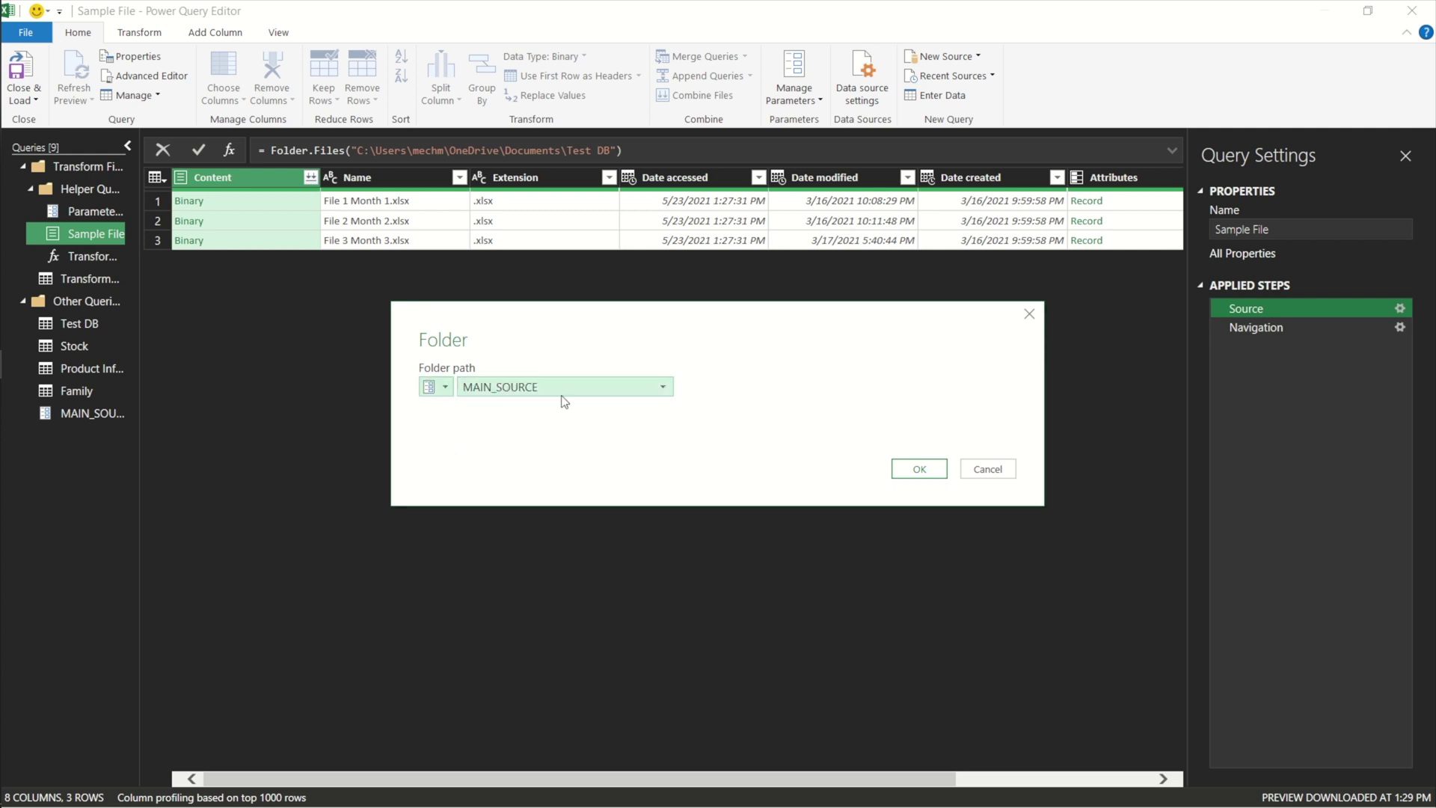
pyautogui.click(919, 469)
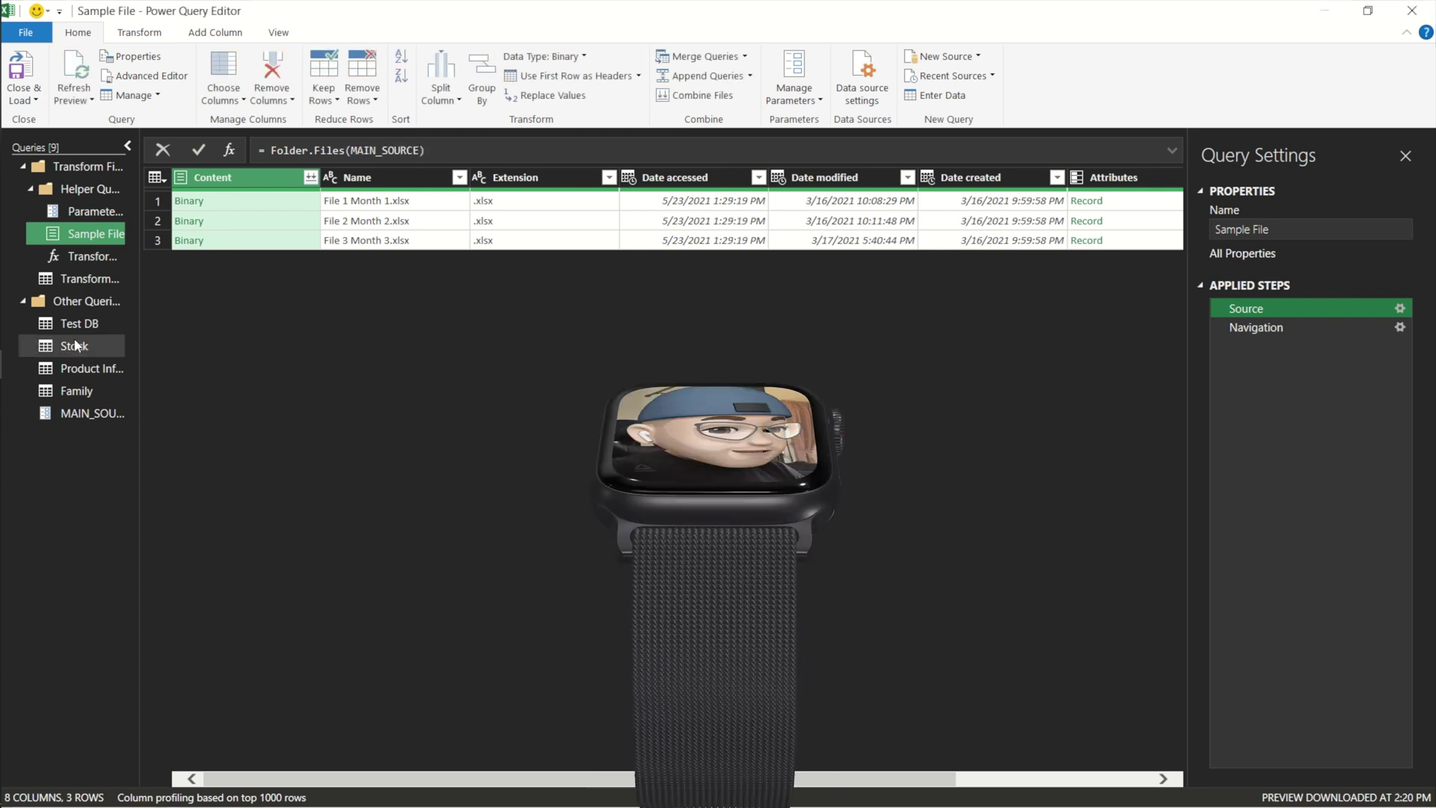
# Check the Test DB and Family queries and load the query changes into the workbook.
pyautogui.click(73, 325)
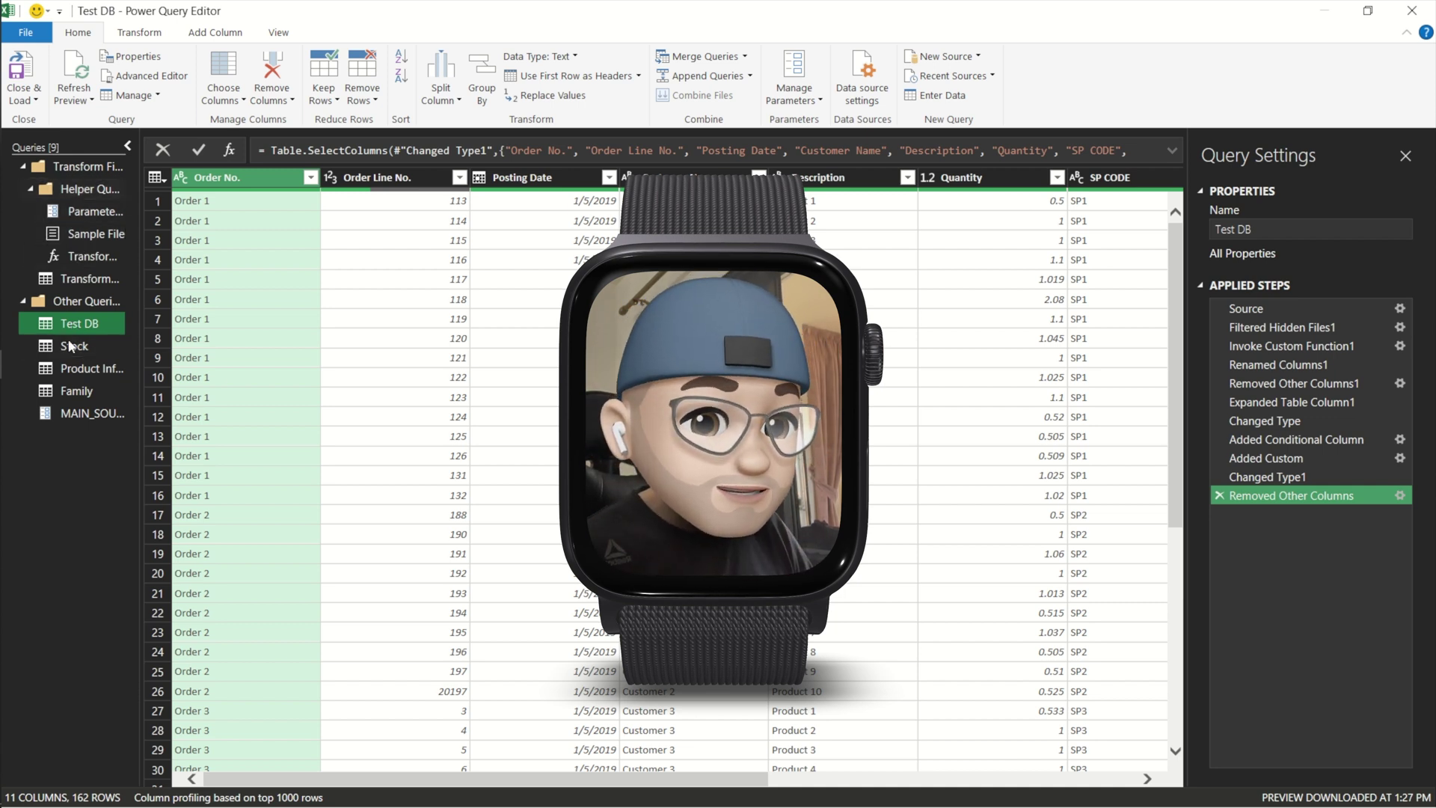
pyautogui.click(74, 390)
pyautogui.click(79, 326)
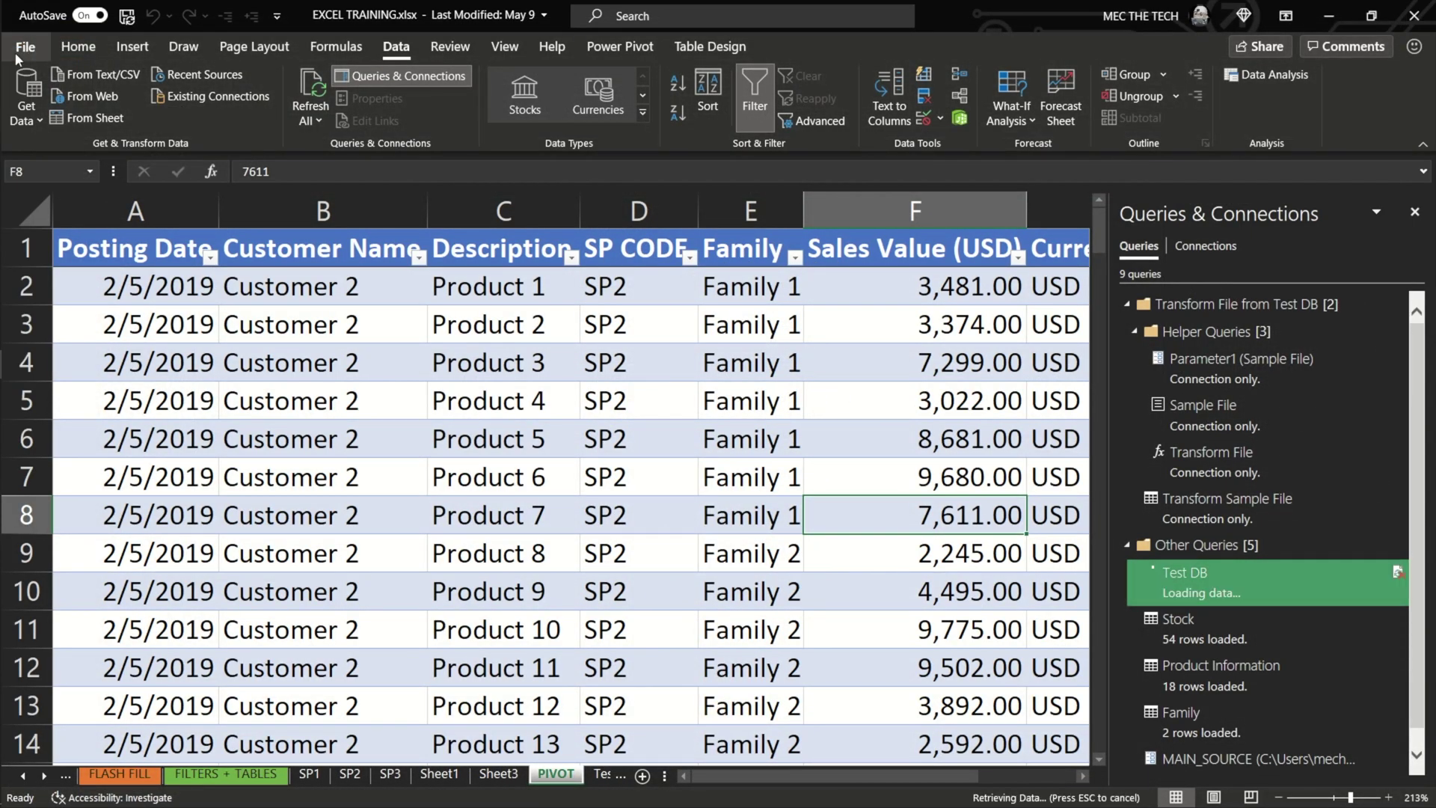
# Switch to File Explorer and open the Documents folder that contains the Test DB folder.
pyautogui.moveTo(1, 287)
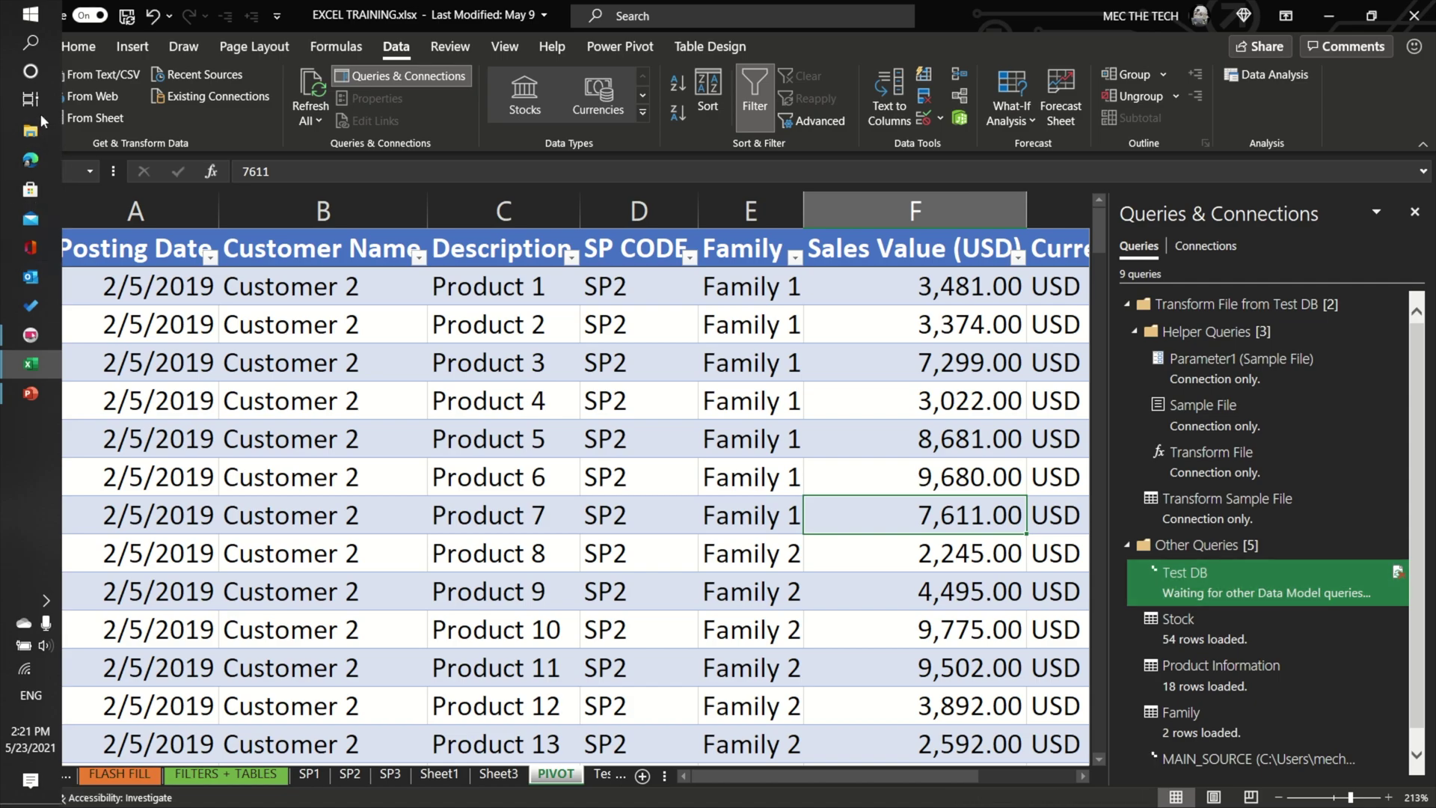
pyautogui.click(41, 129)
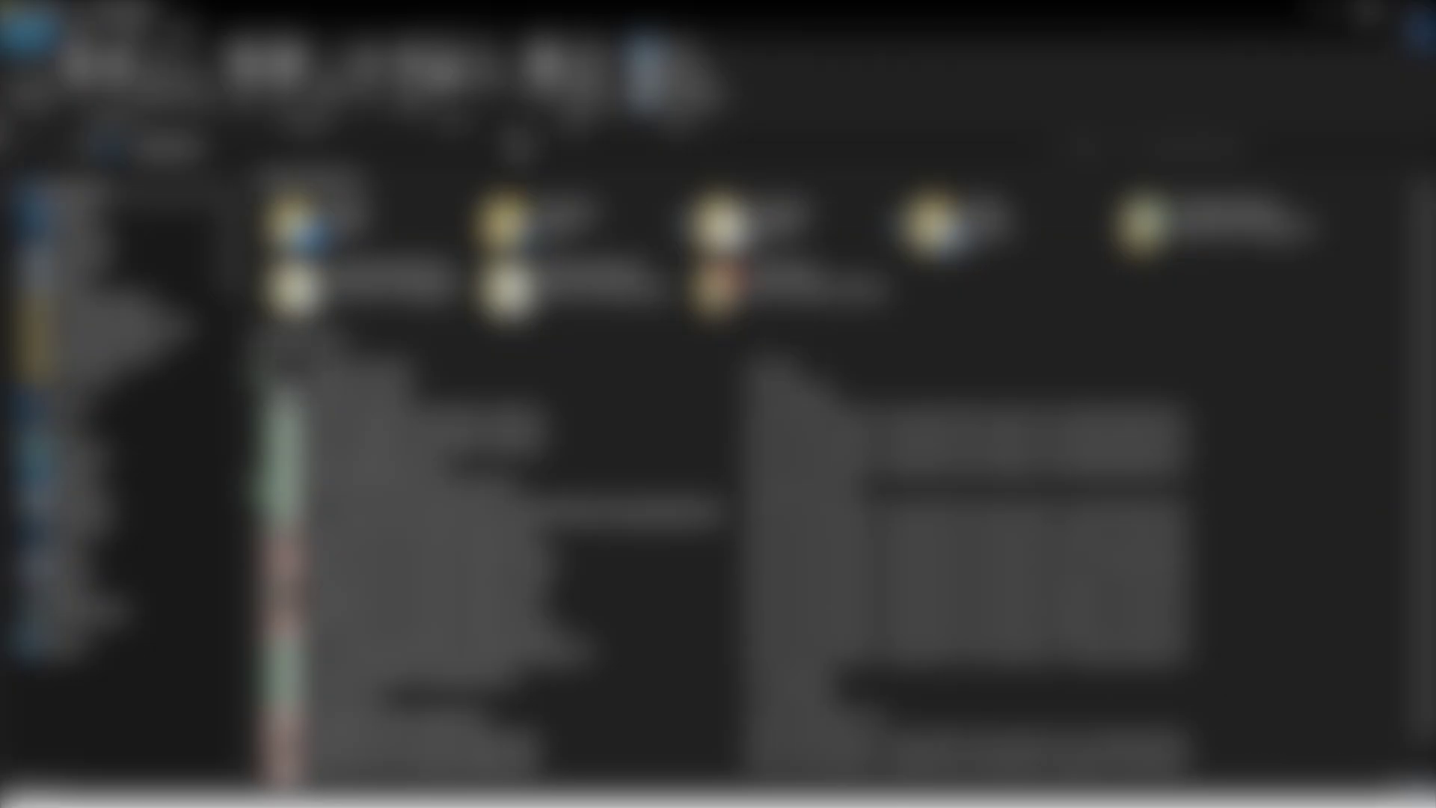
pyautogui.press('super+v')
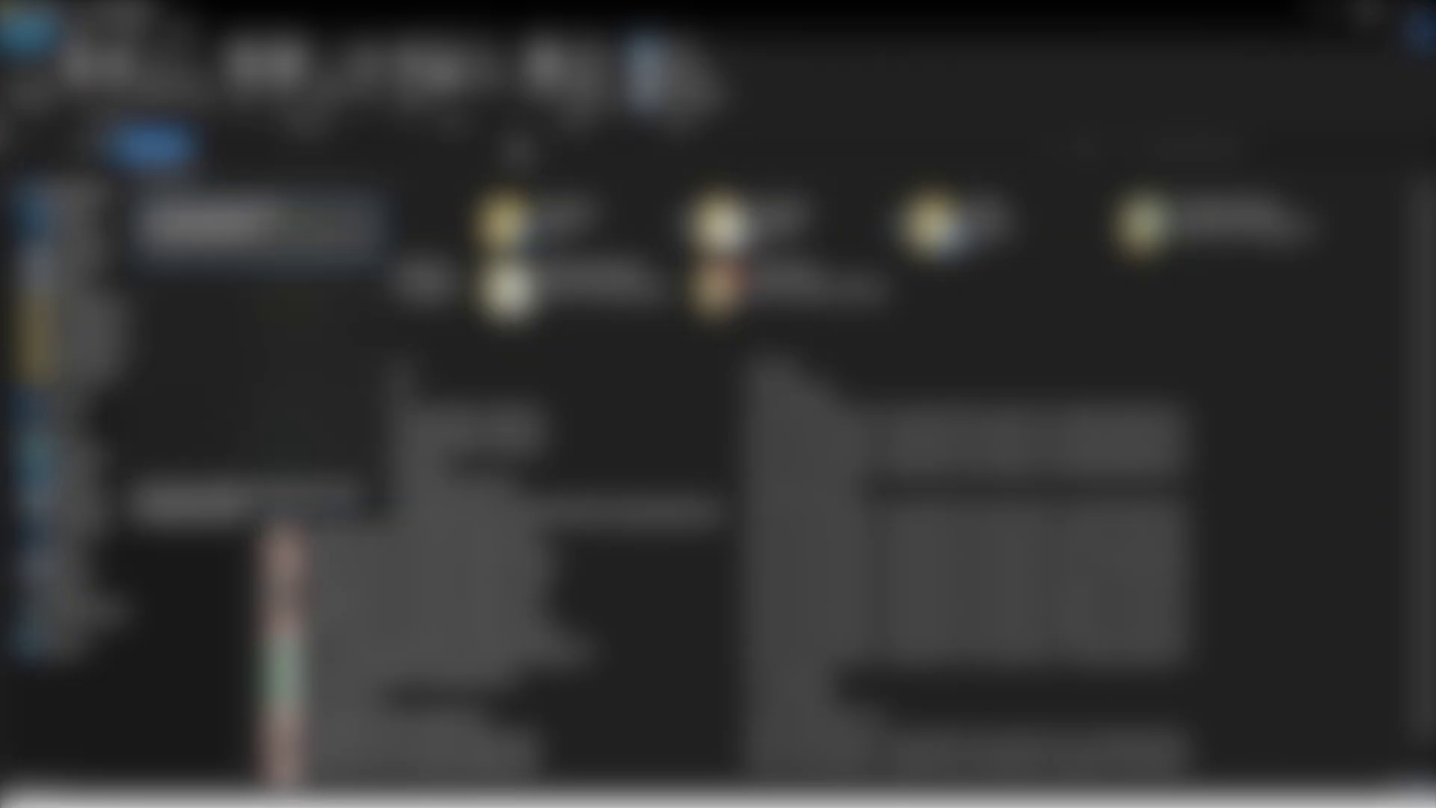
pyautogui.click(261, 223)
pyautogui.press('Return')
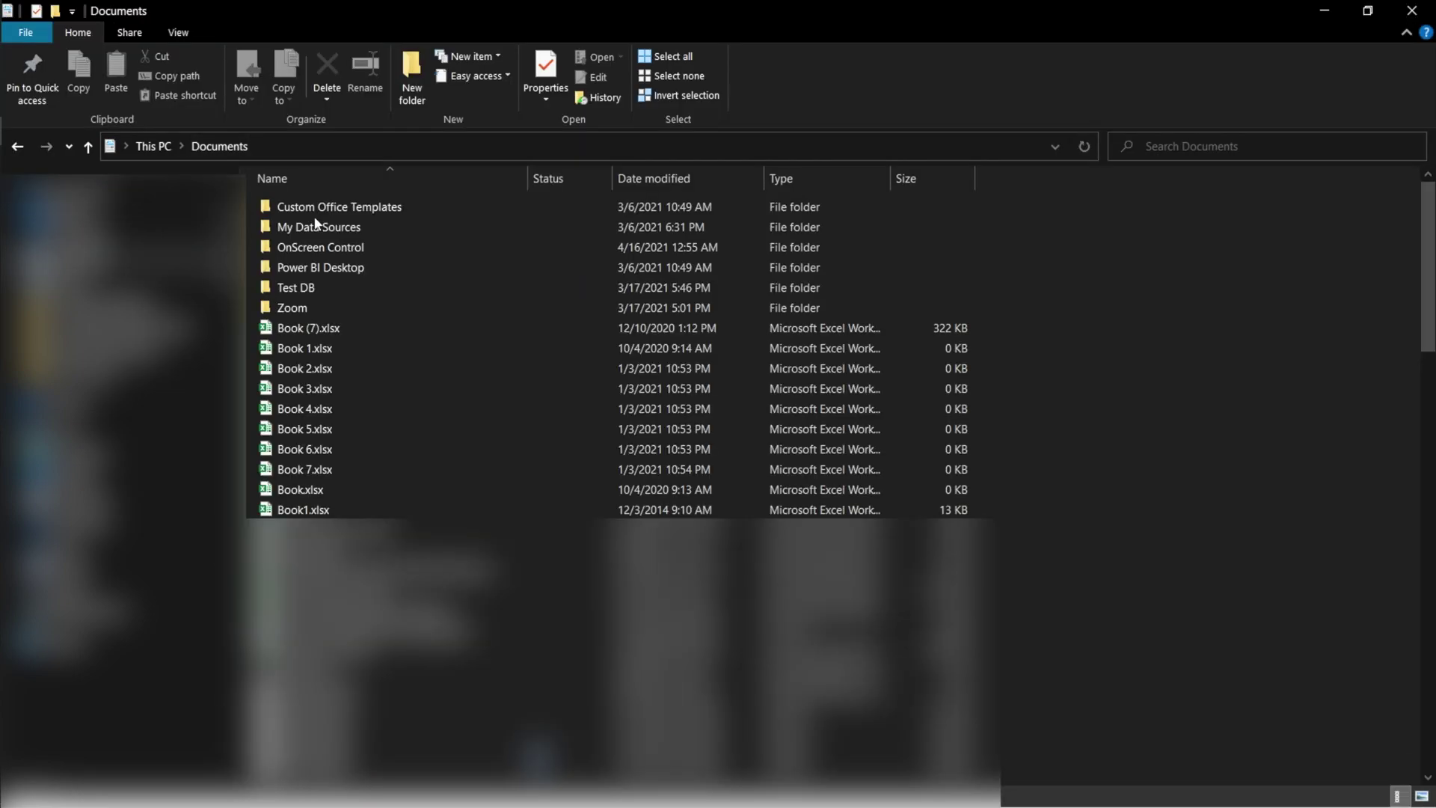
# Rename the Test DB folder as Test_DB_TEST and close File Explorer.
pyautogui.rightClick(315, 292)
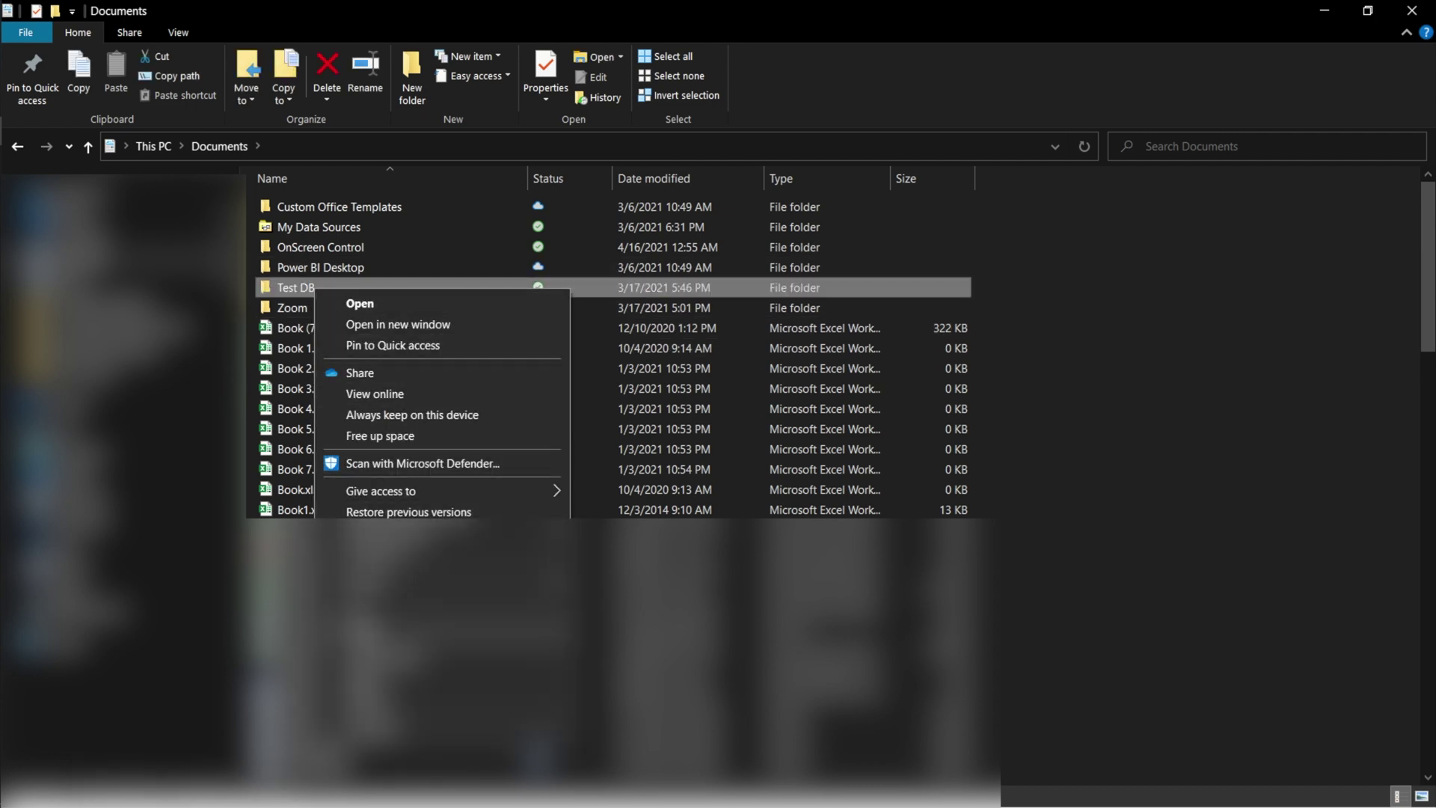
pyautogui.click(404, 632)
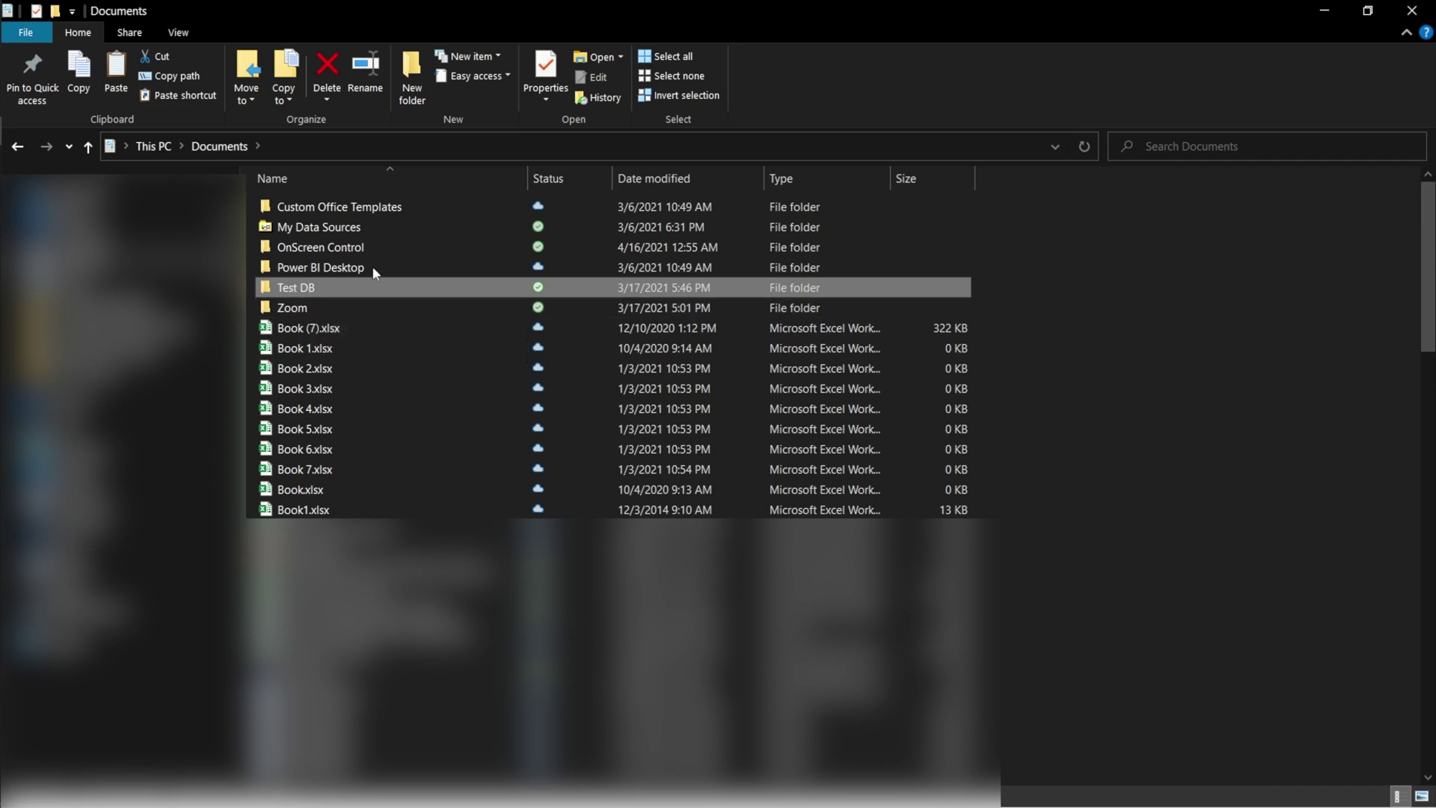
pyautogui.click(342, 291)
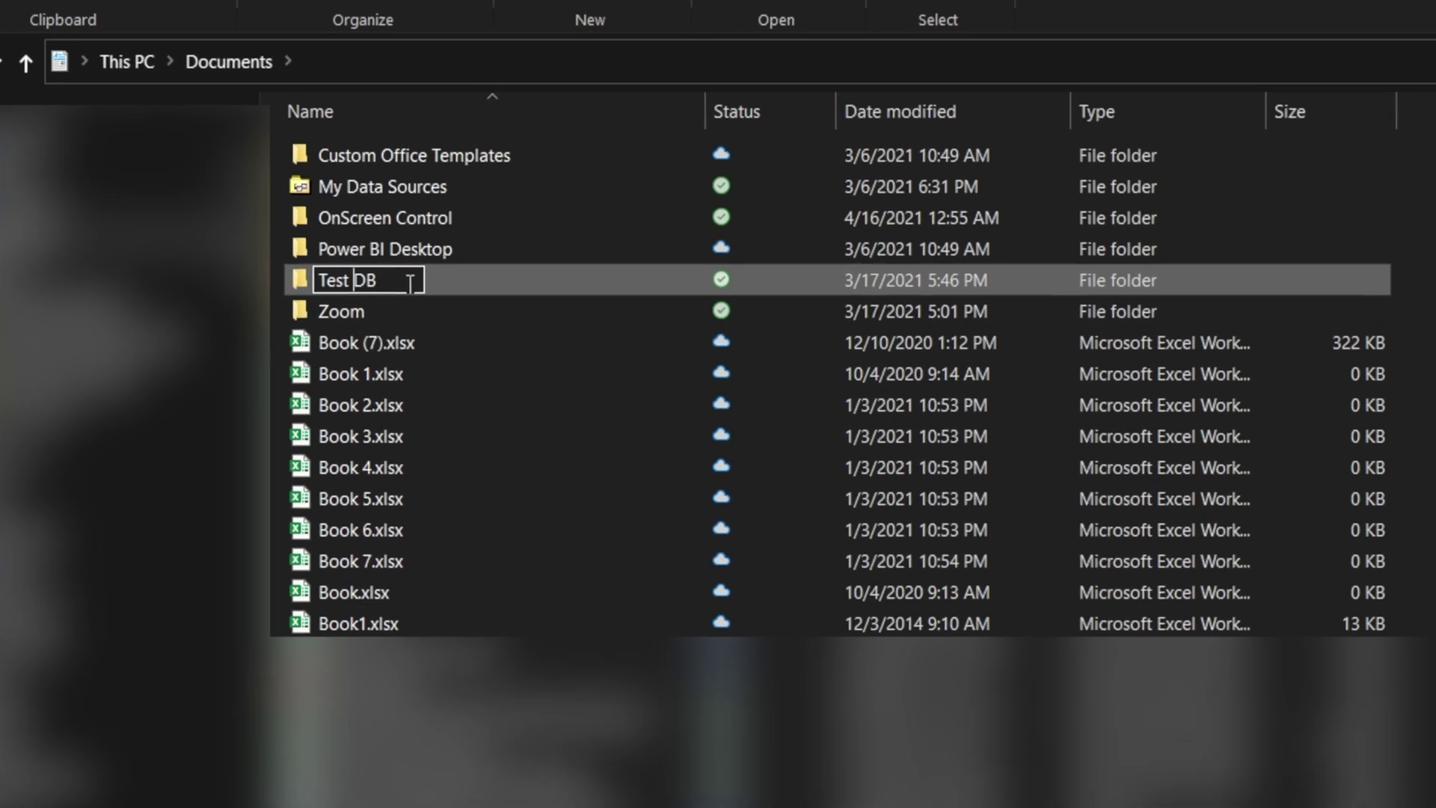
pyautogui.press('BackSpace')
pyautogui.write('_DB_TEST')
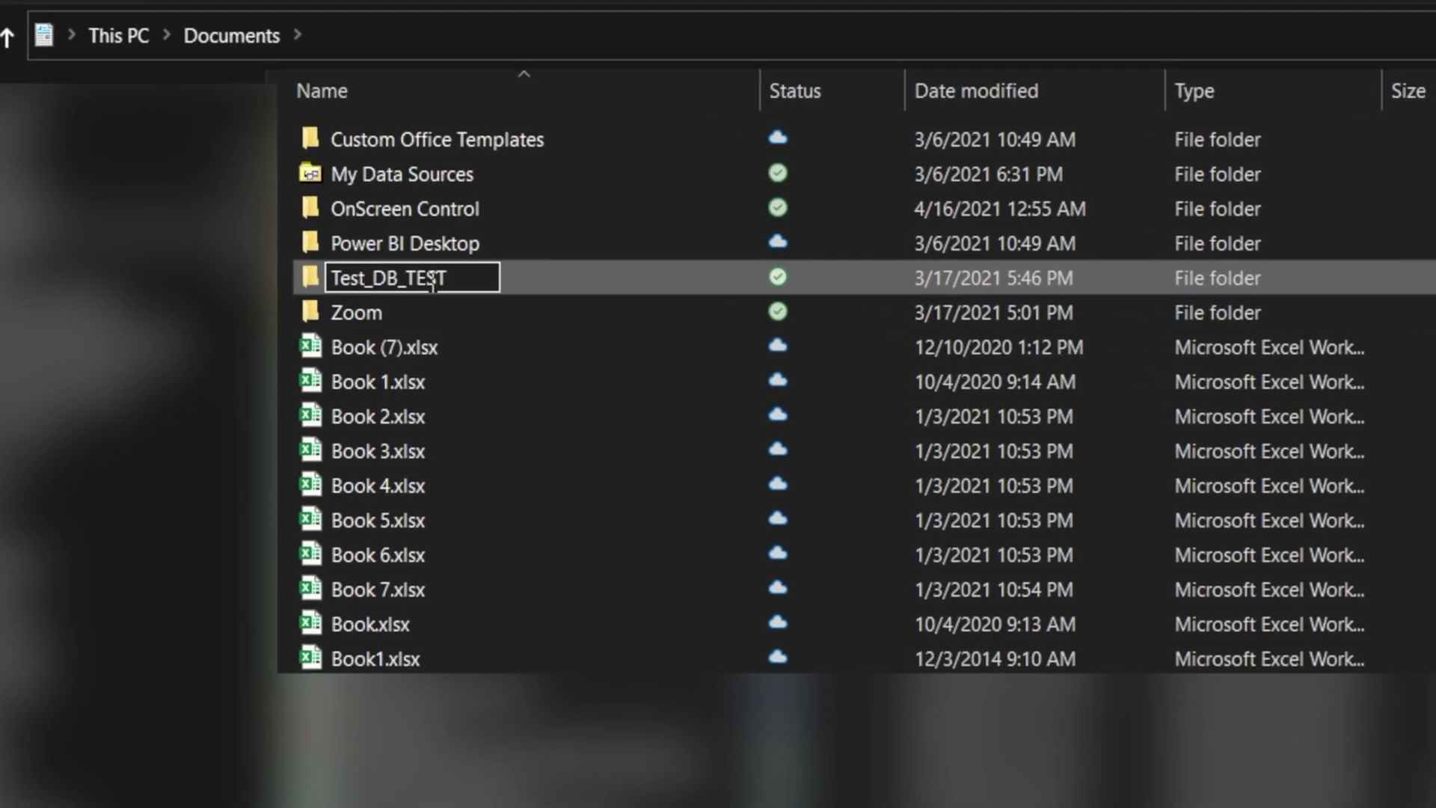
pyautogui.press('Return')
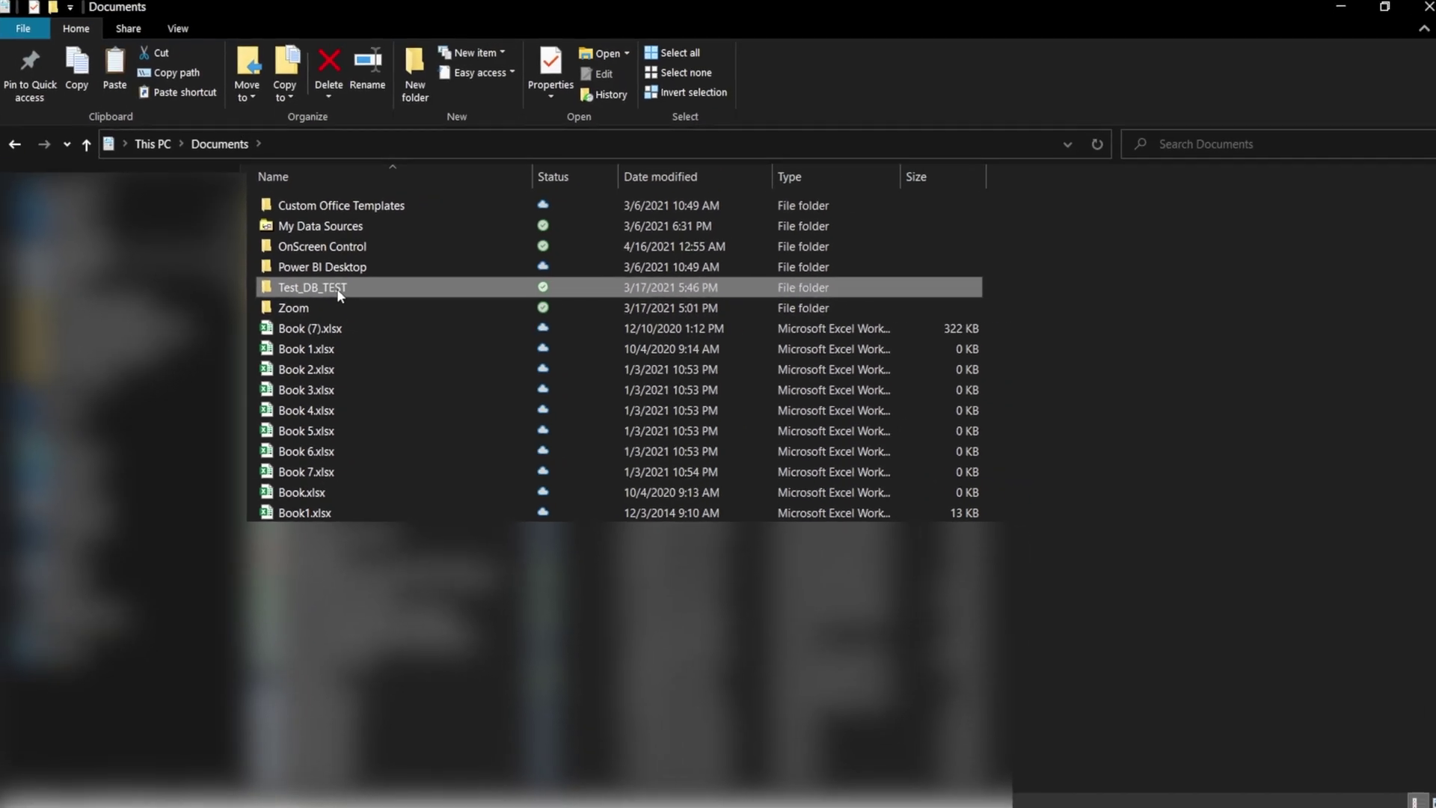
pyautogui.click(1413, 12)
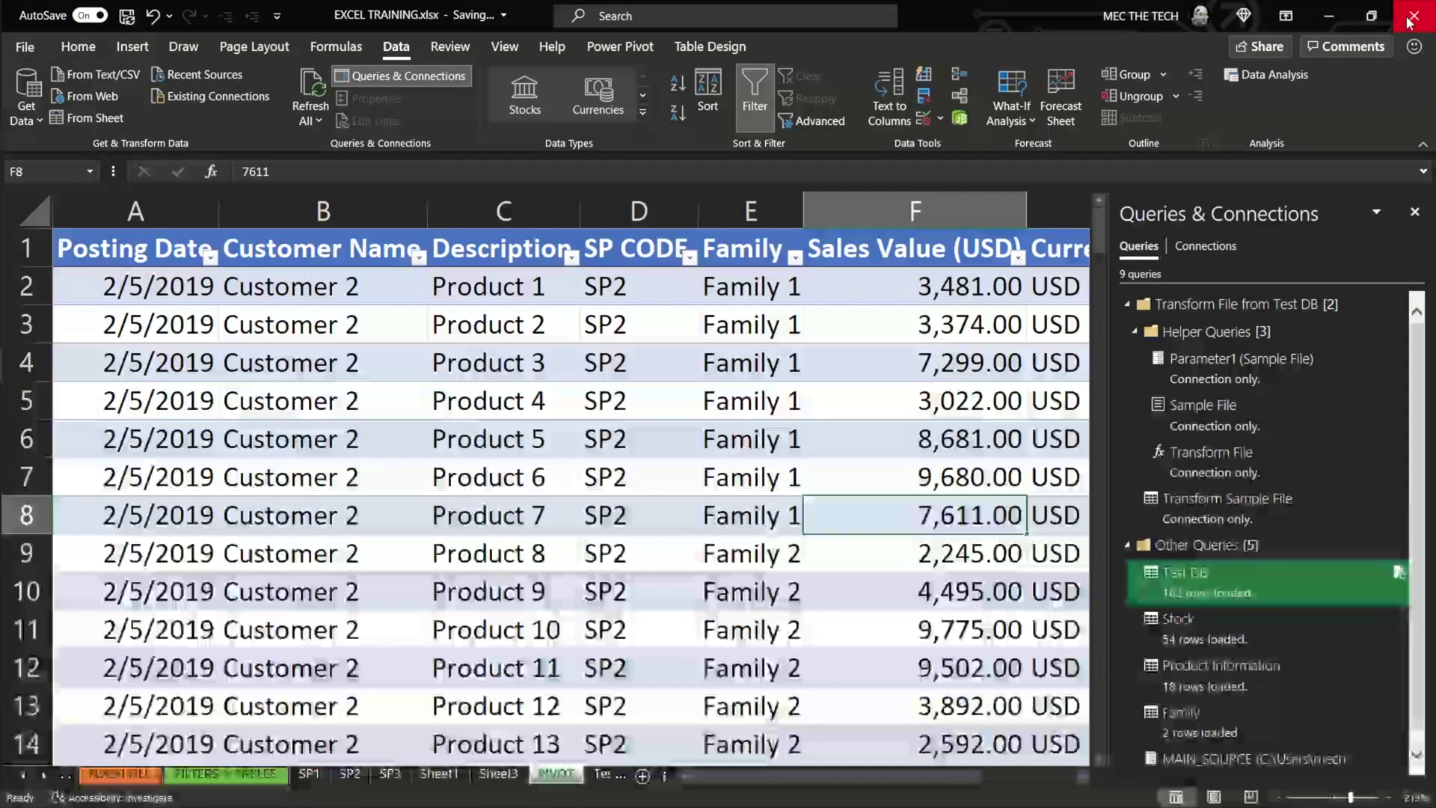
# Try to refresh the Test DB query in the Excel workbook with the source folder renamed.
pyautogui.rightClick(1232, 594)
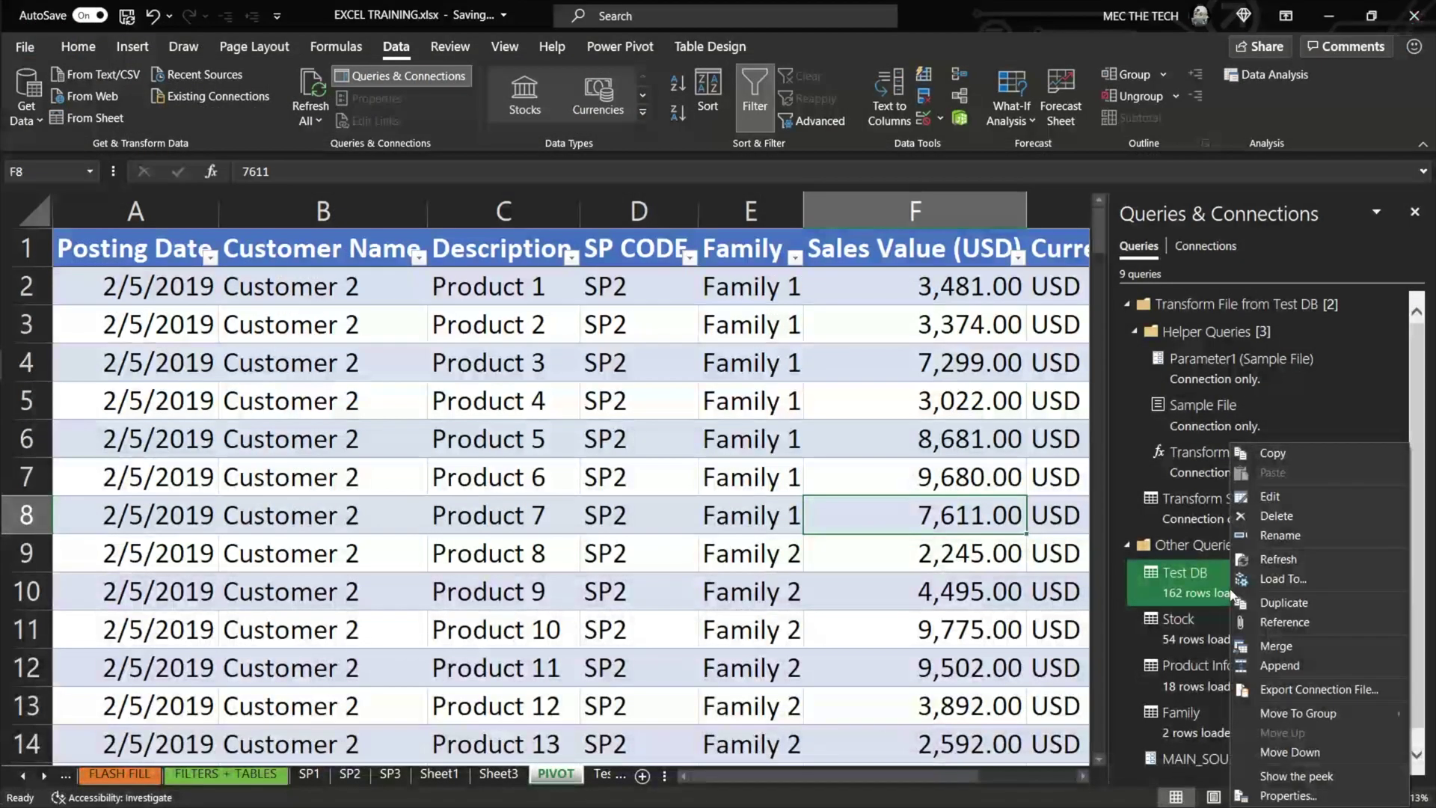
pyautogui.click(1277, 561)
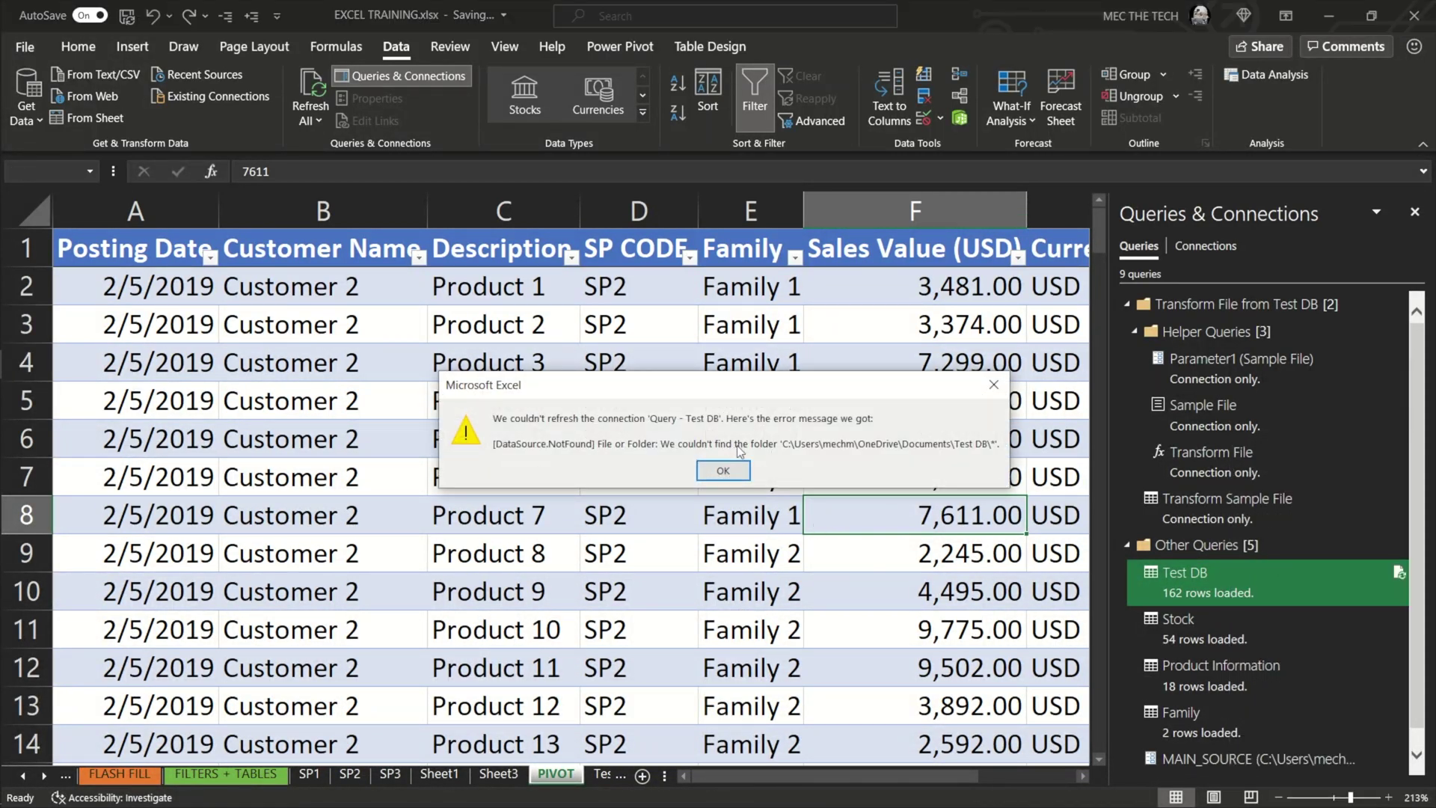
pyautogui.click(726, 471)
# Open the Test DB query for editing and inspect its Source step's folder setting without changing it.
pyautogui.rightClick(1198, 578)
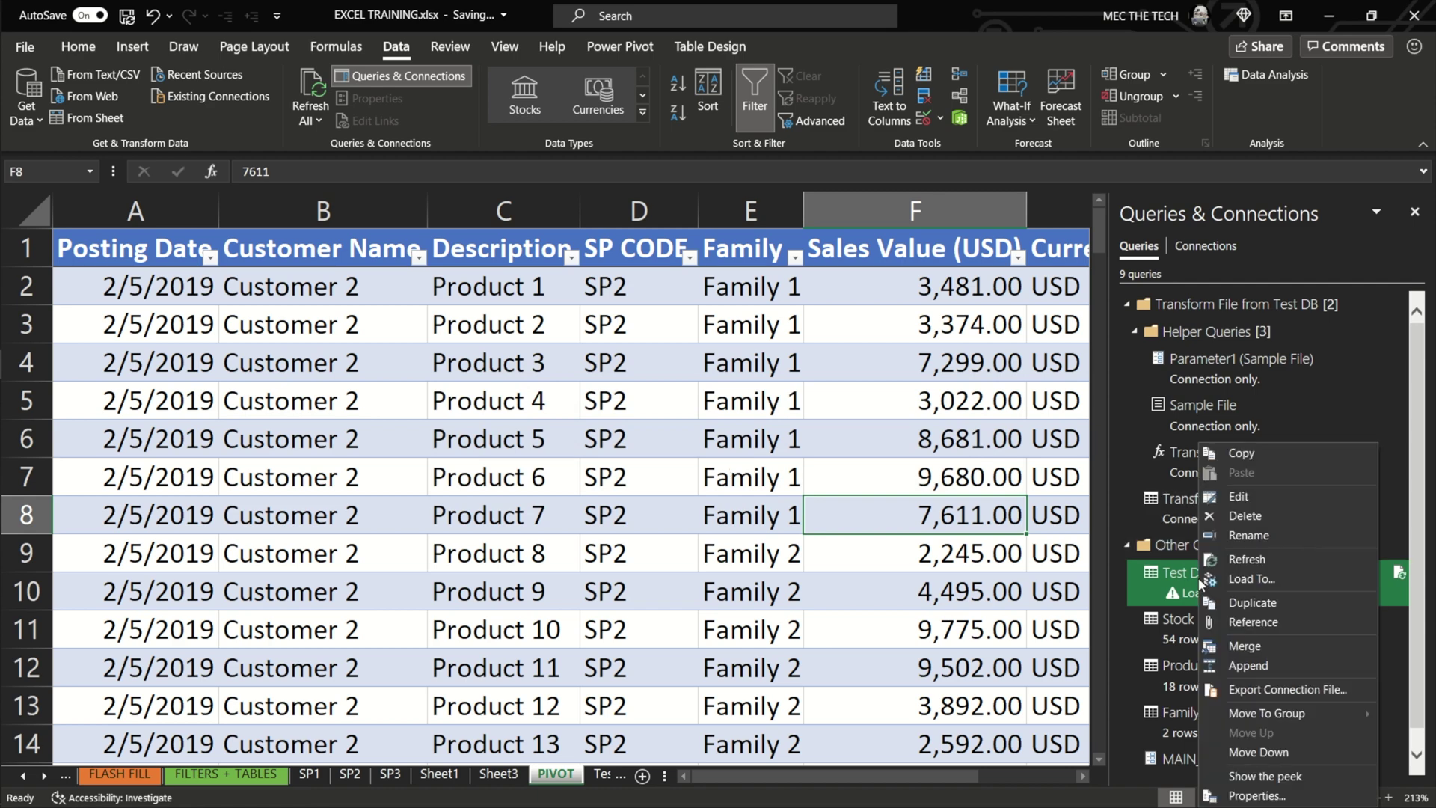
pyautogui.click(1227, 495)
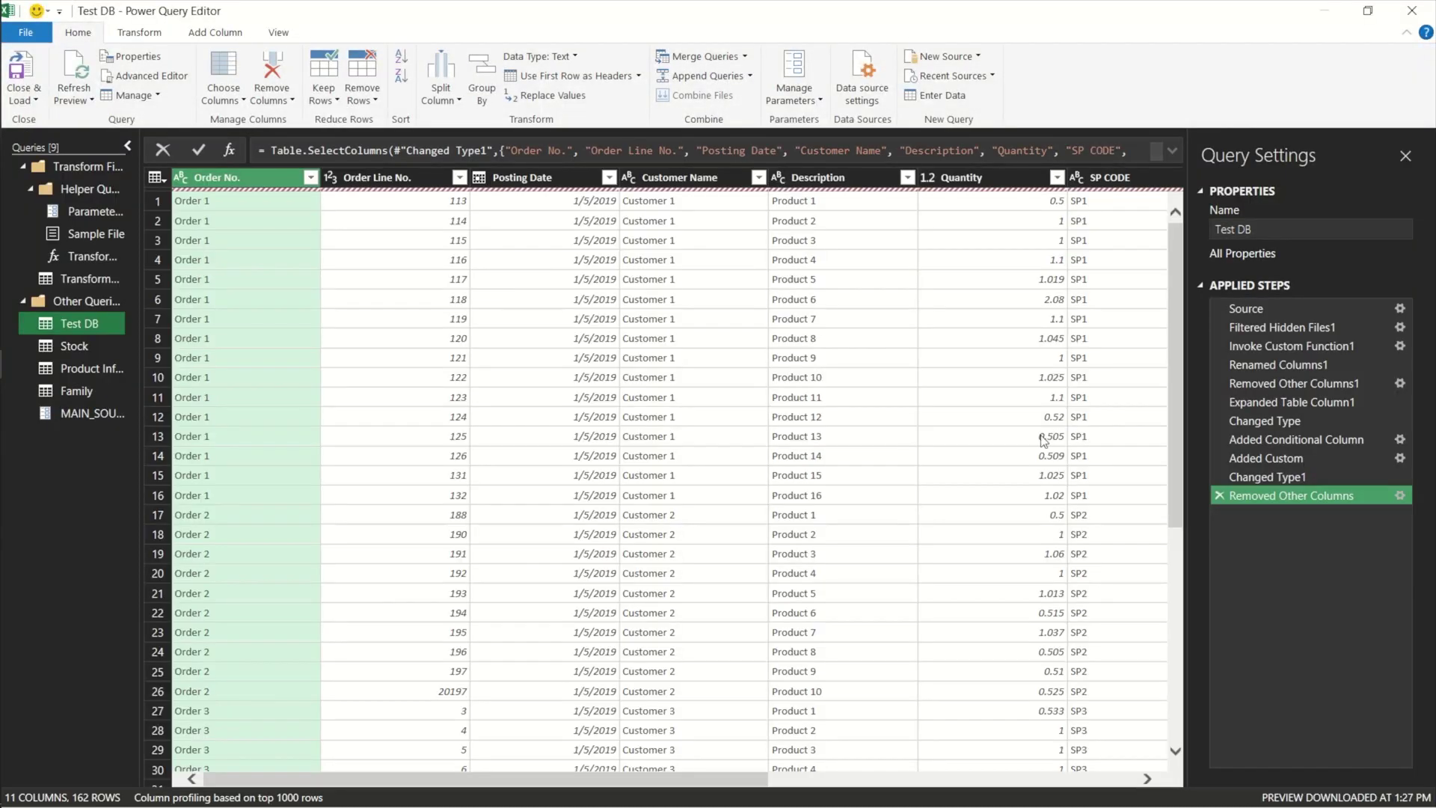
pyautogui.click(1375, 308)
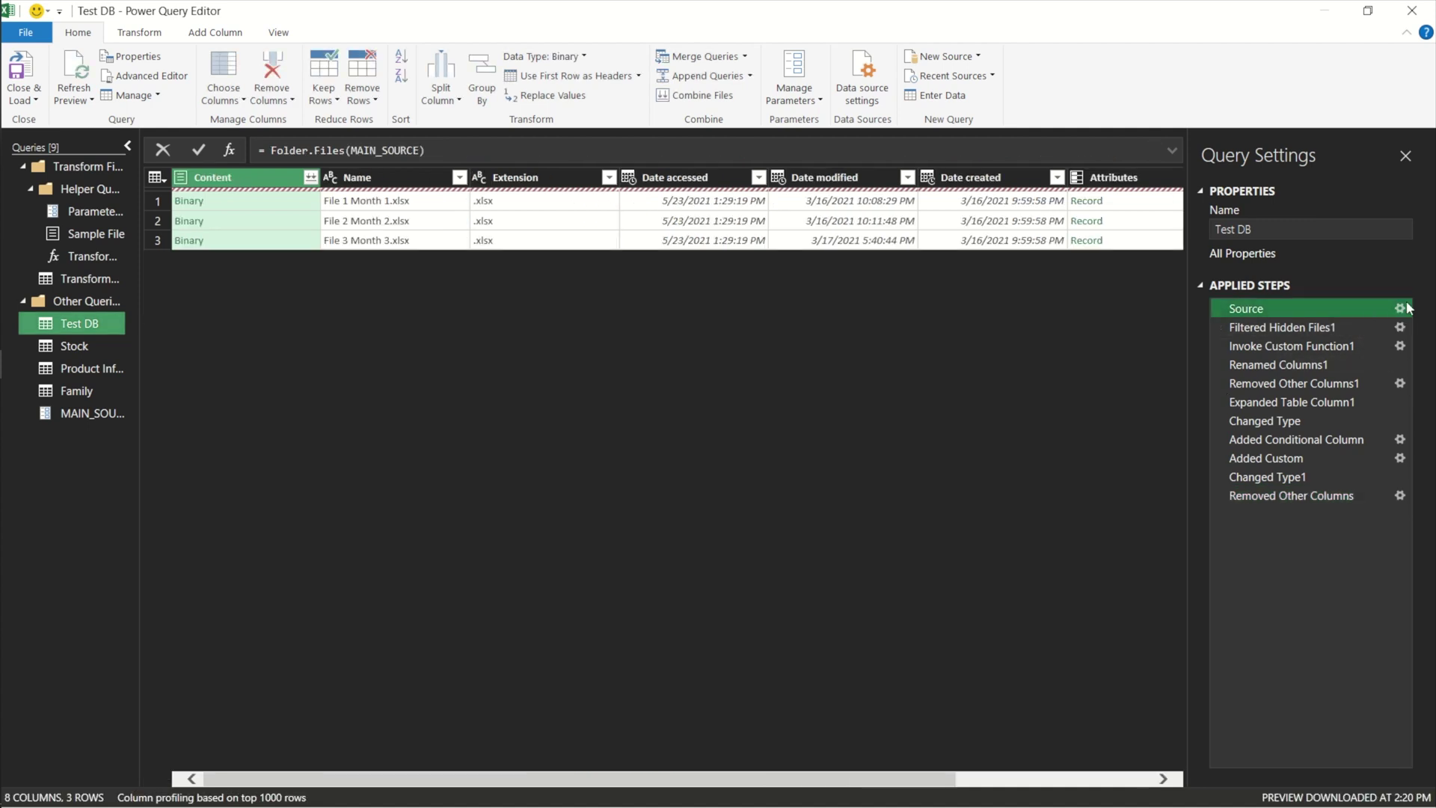
pyautogui.click(1400, 309)
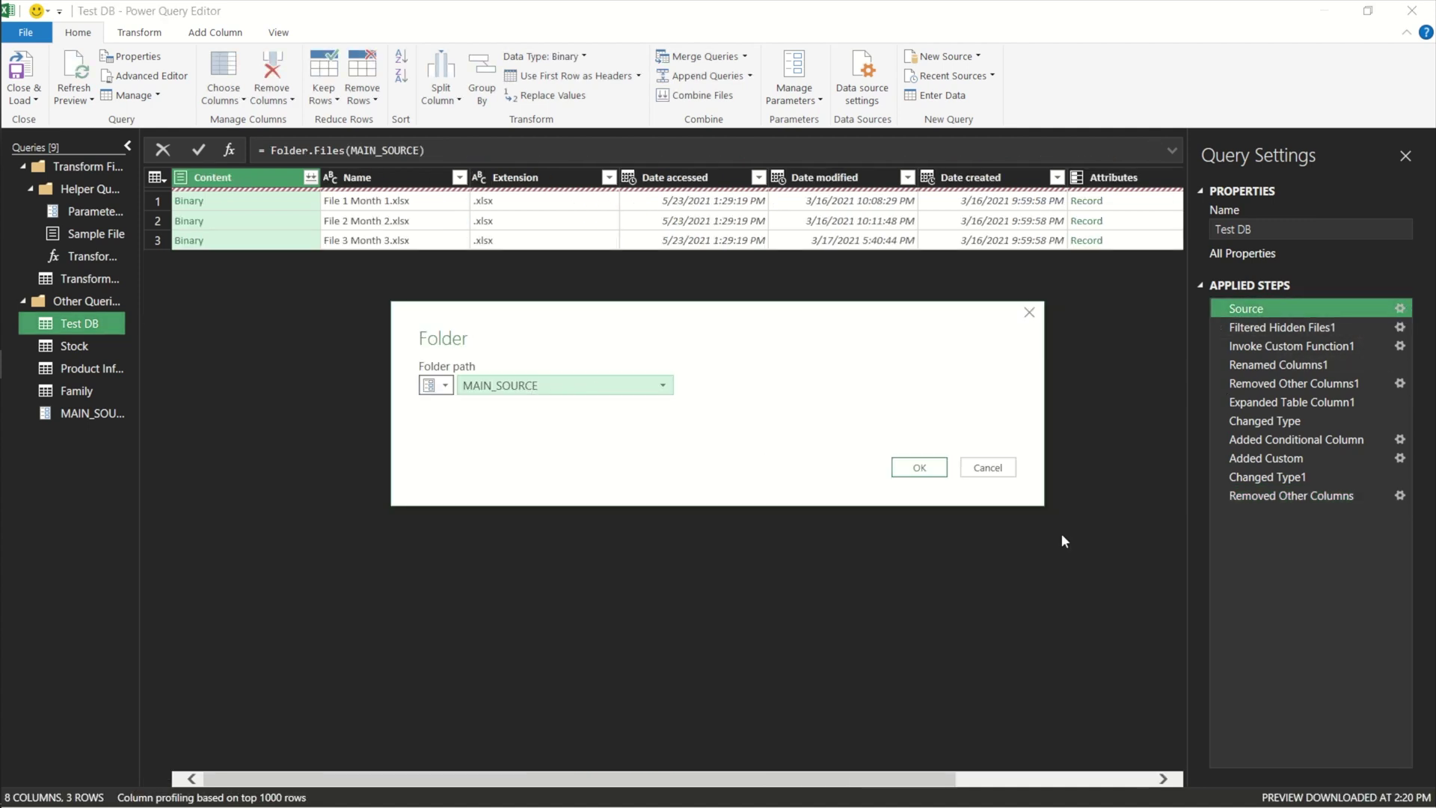
pyautogui.click(970, 467)
# Point the MAIN_SOURCE parameter's current value to the renamed Test_DB_TEST folder and check the Test DB query's Source step.
pyautogui.click(88, 414)
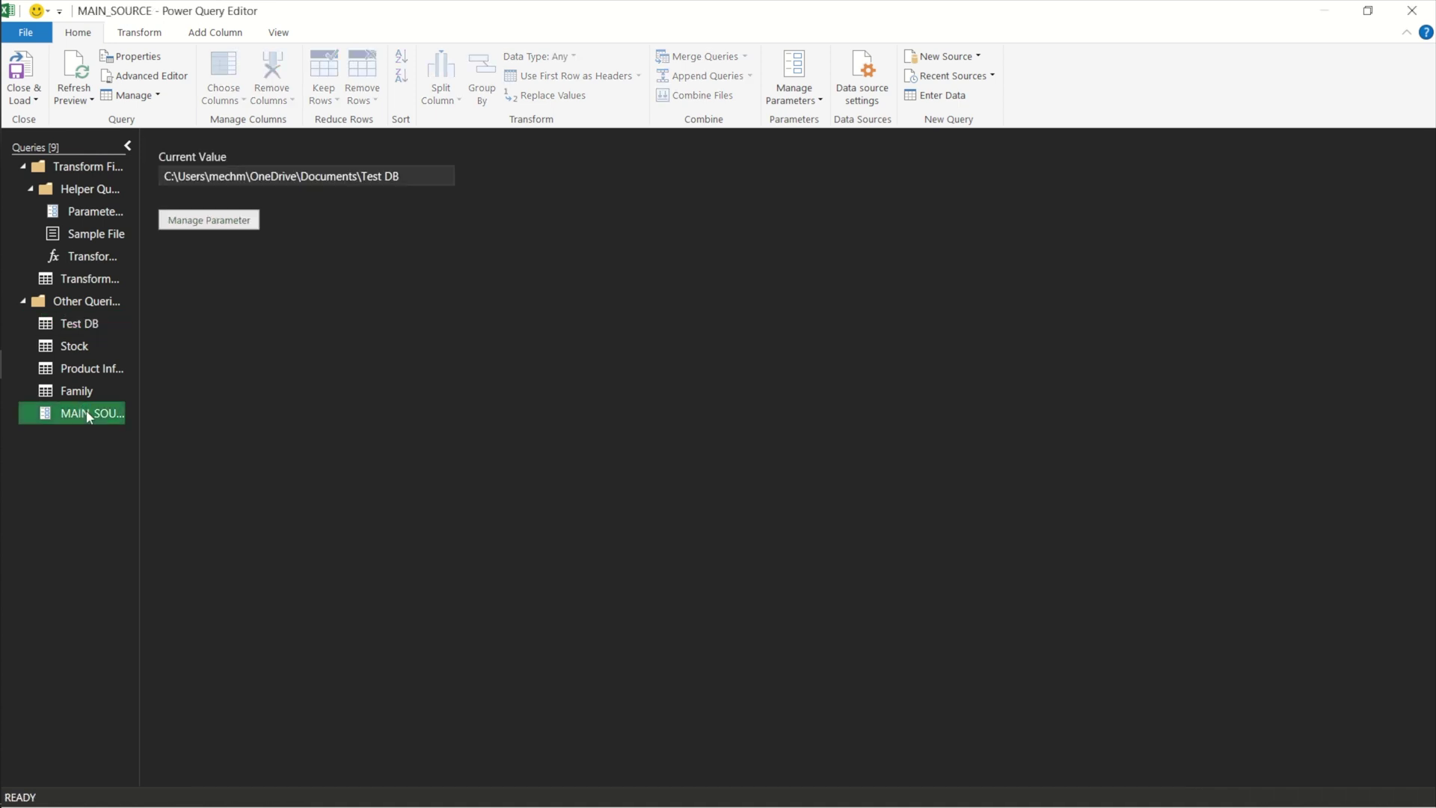
pyautogui.click(419, 174)
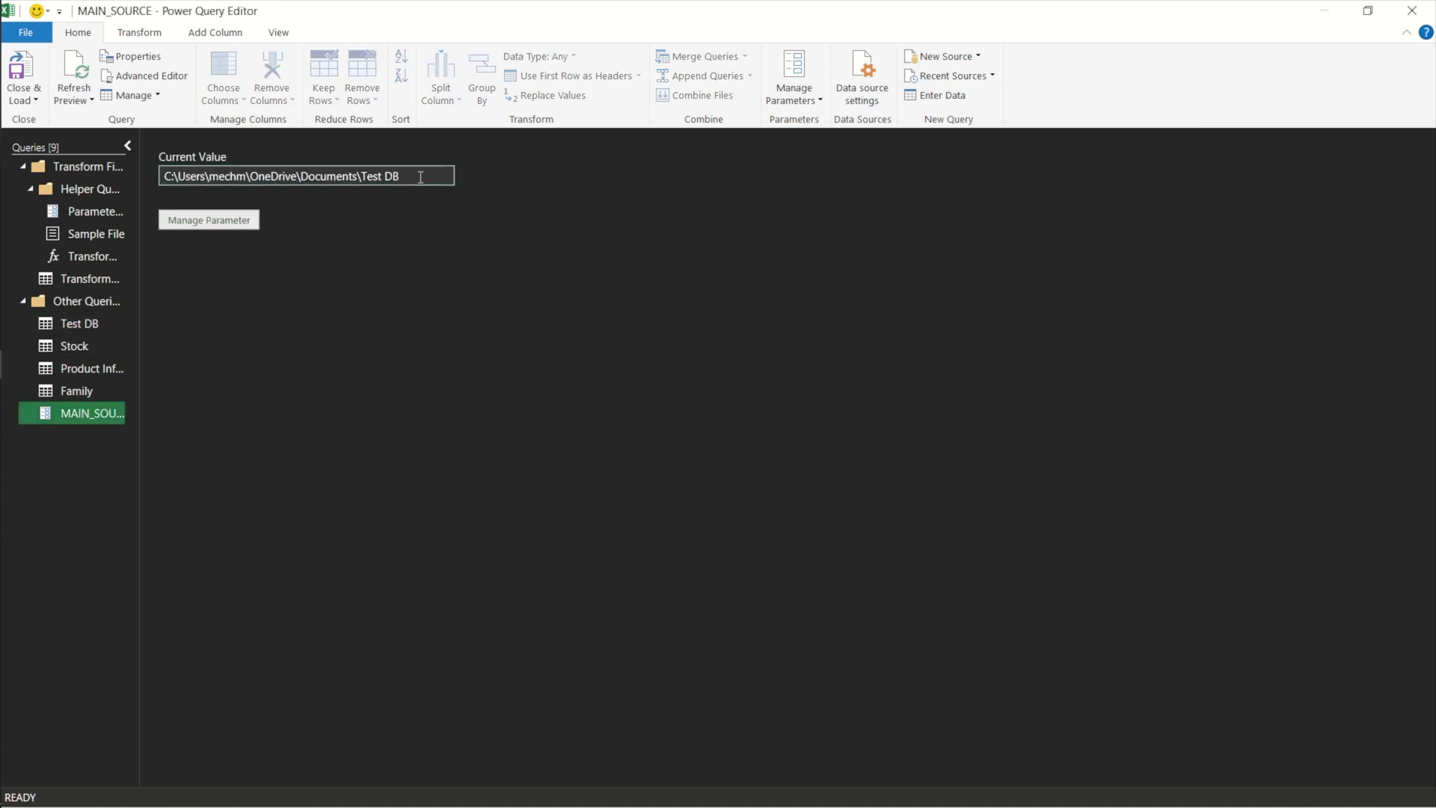
pyautogui.press('BackSpace')
pyautogui.press('BackSpace')
pyautogui.press('BackSpace')
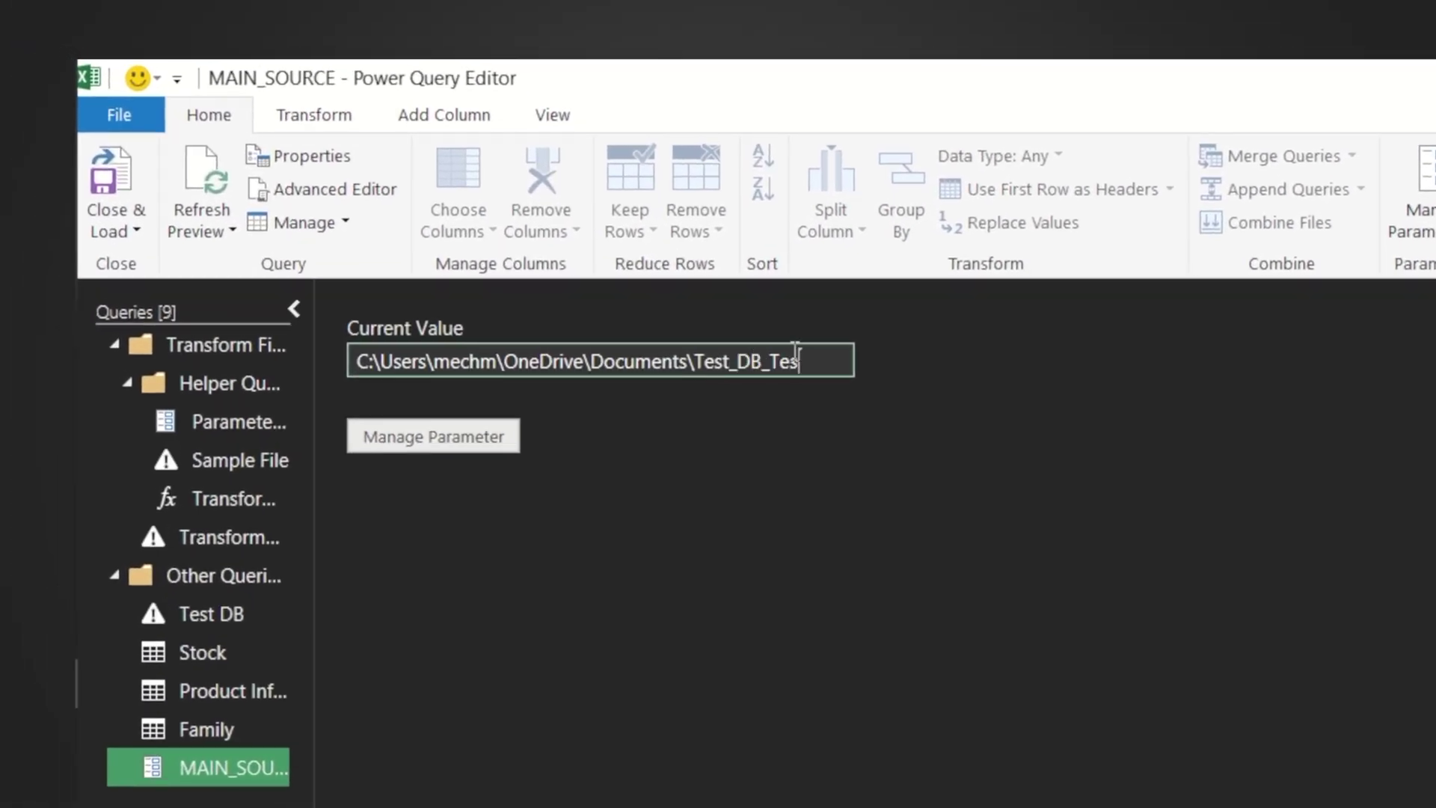
pyautogui.click(168, 613)
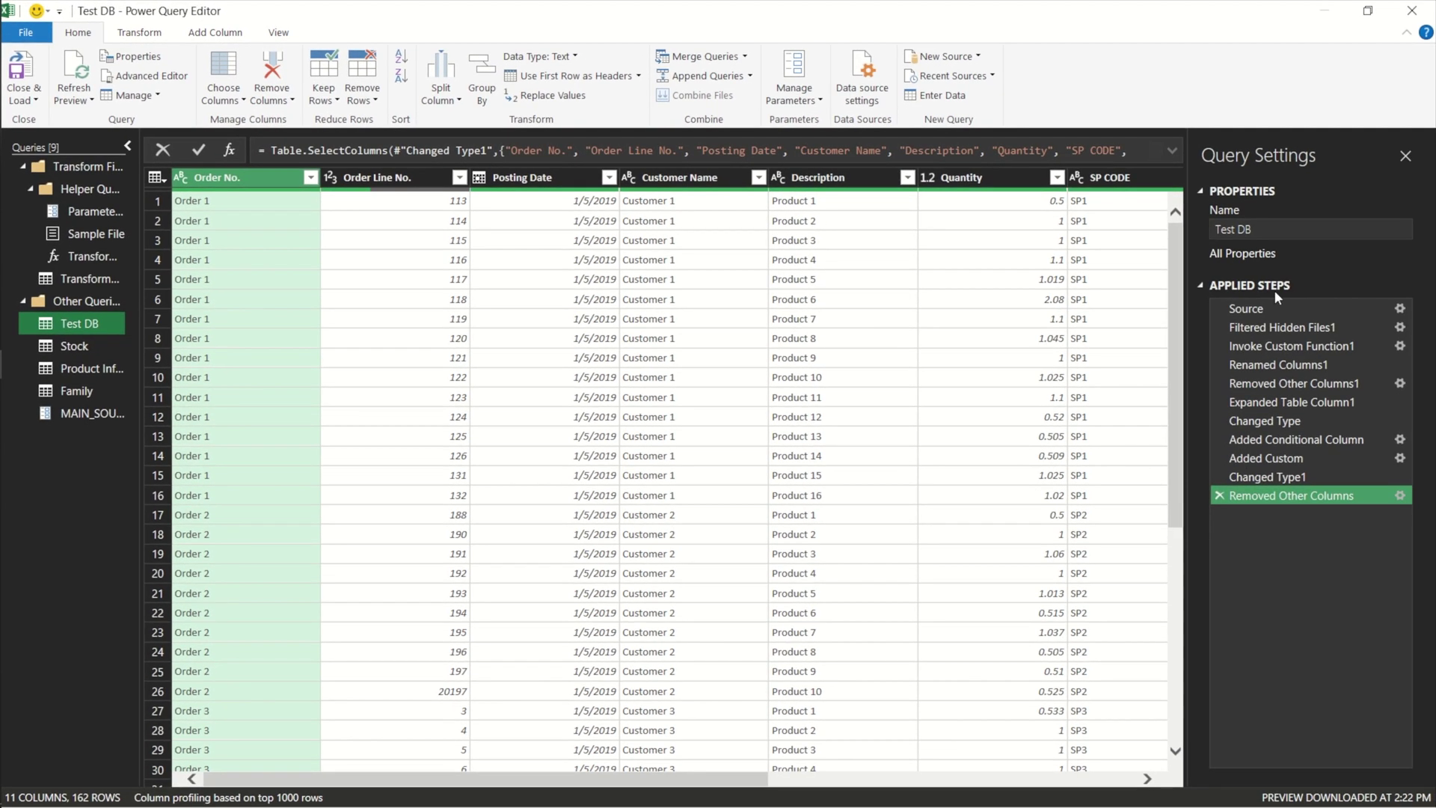
pyautogui.click(1271, 308)
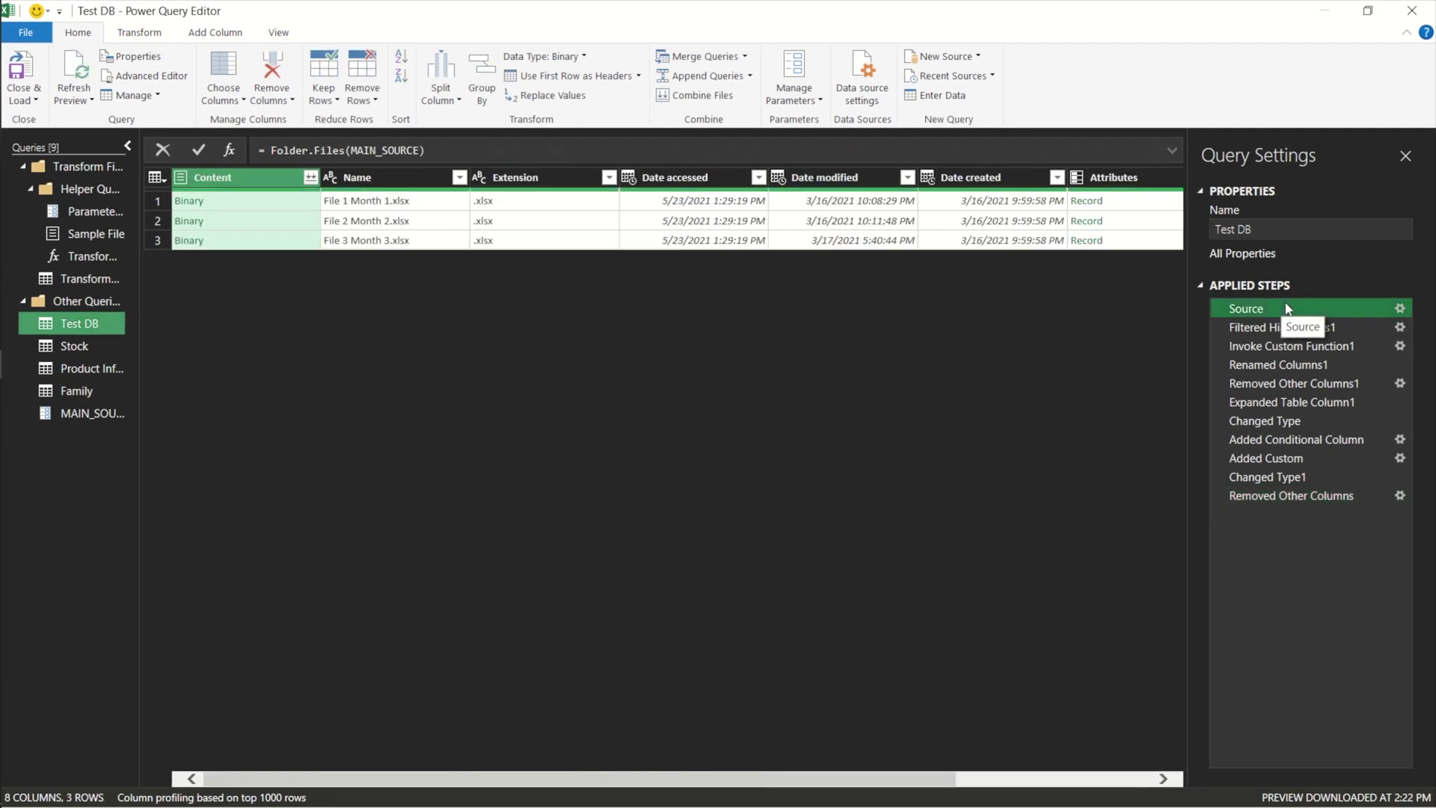
# Load the query changes into the workbook and refresh the Test DB query.
pyautogui.click(21, 78)
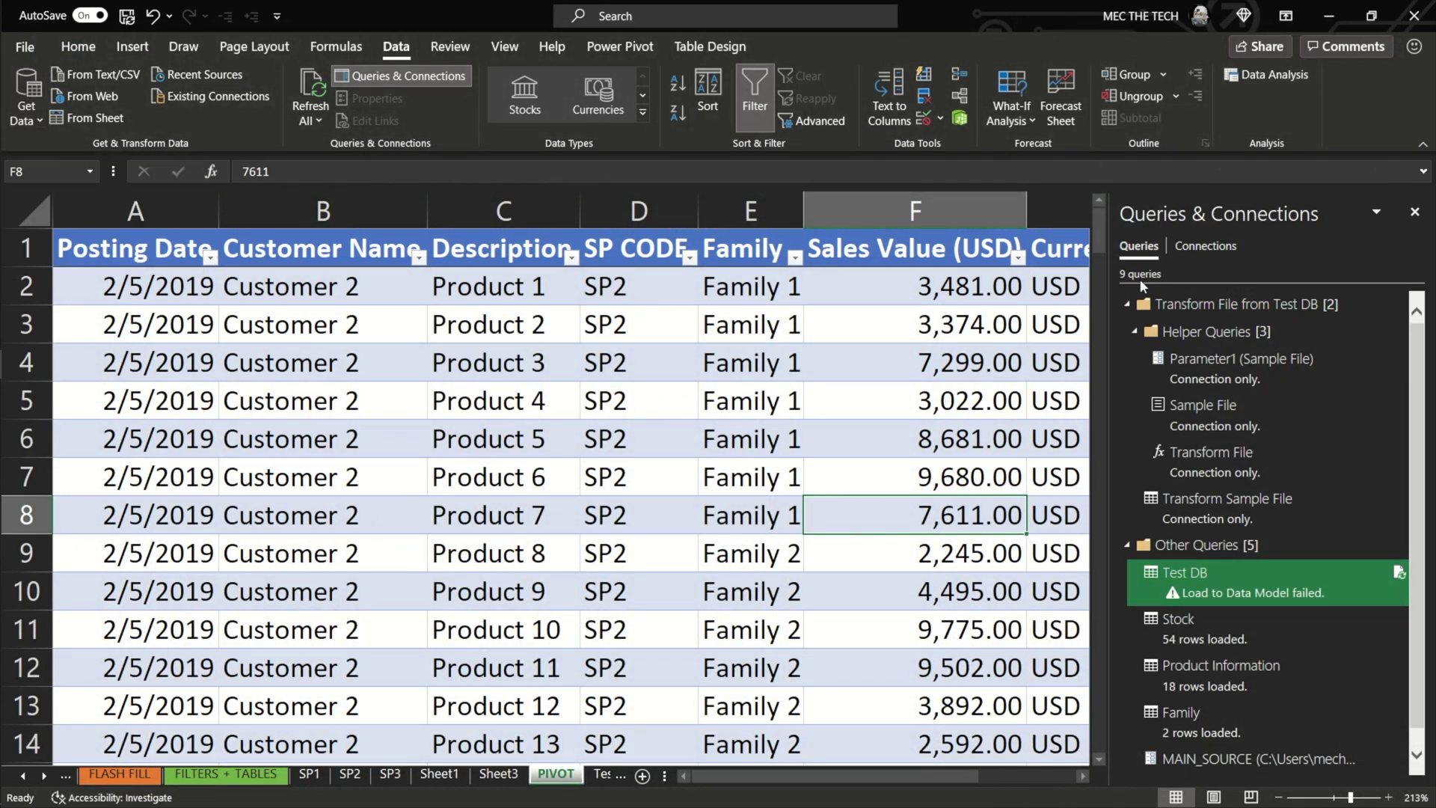
pyautogui.rightClick(1235, 596)
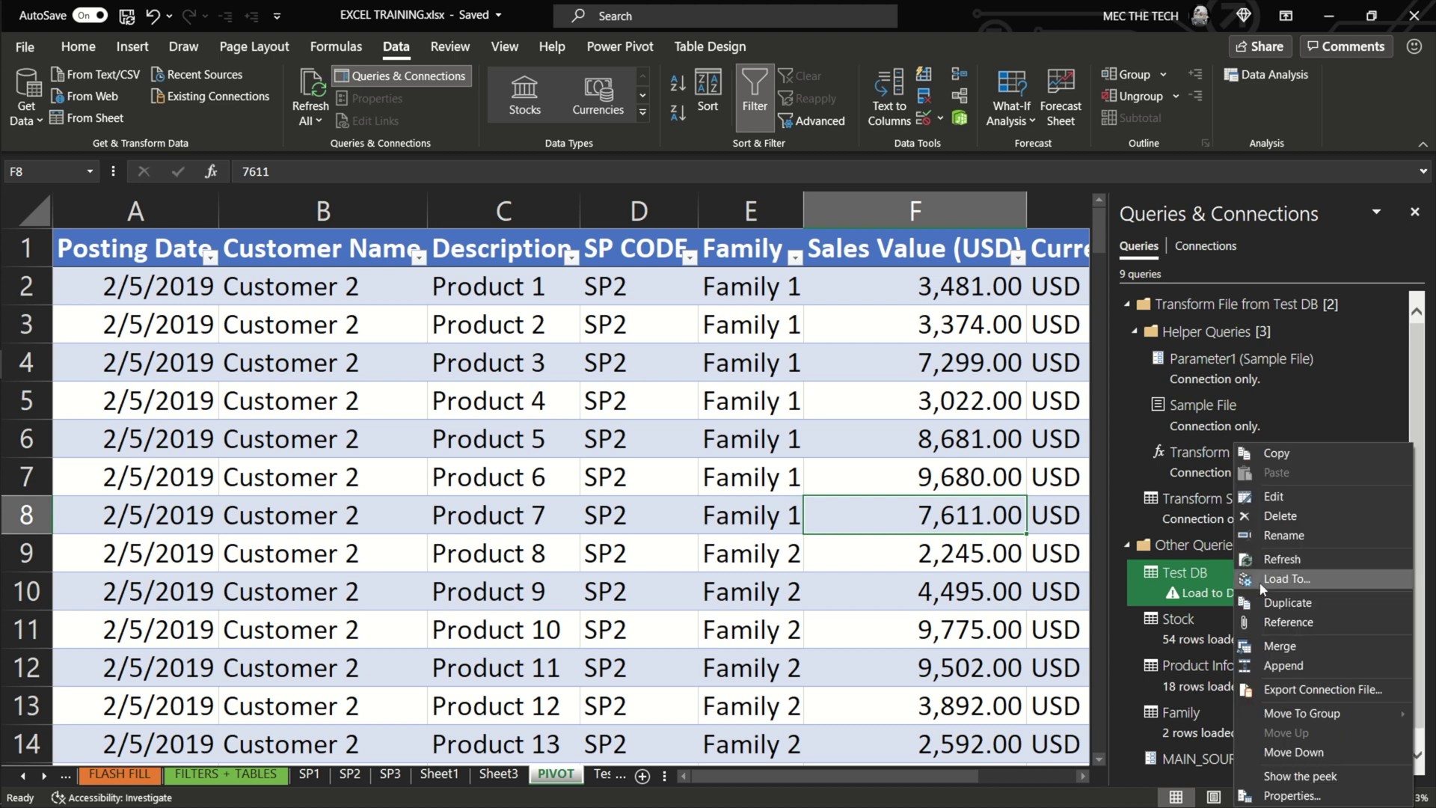
pyautogui.click(1277, 566)
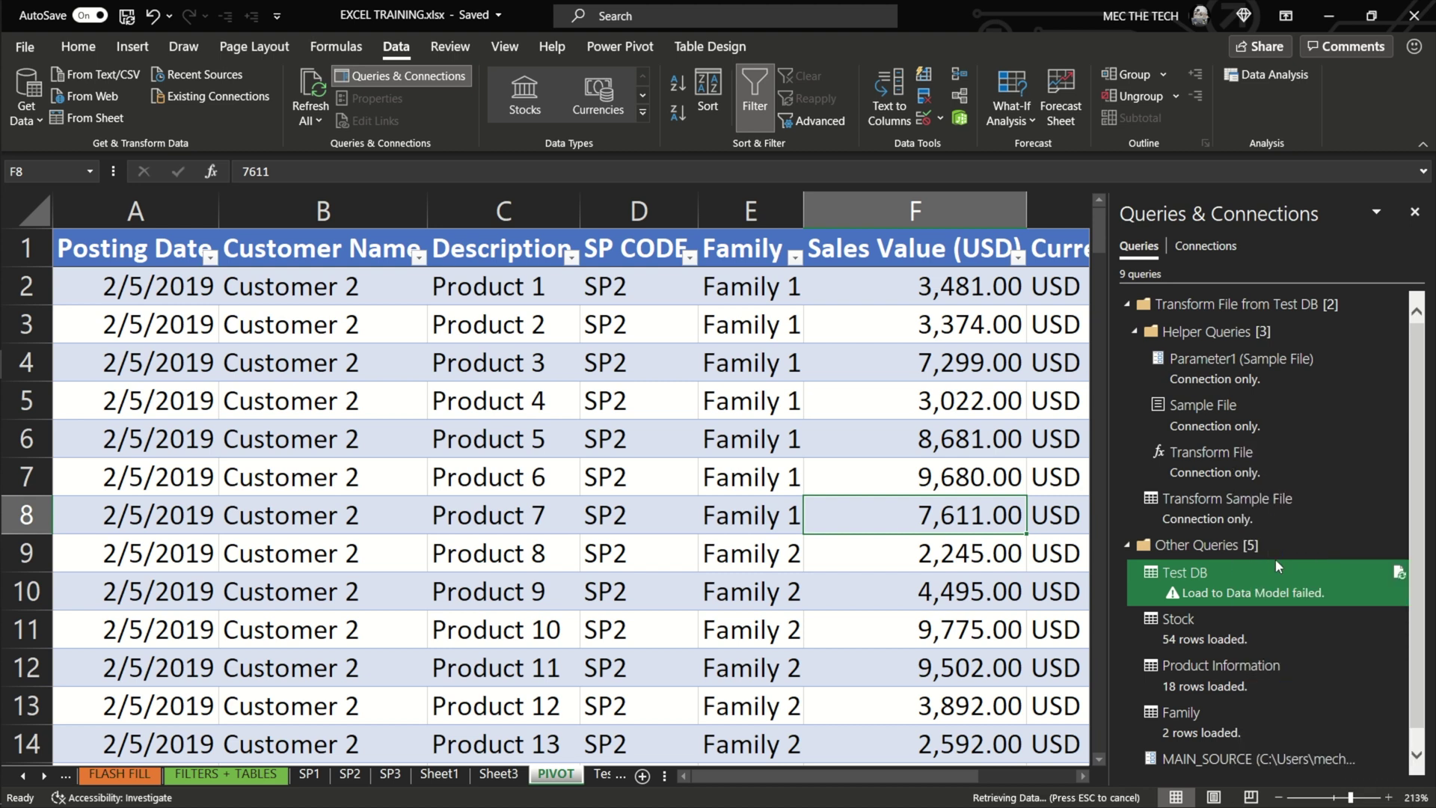